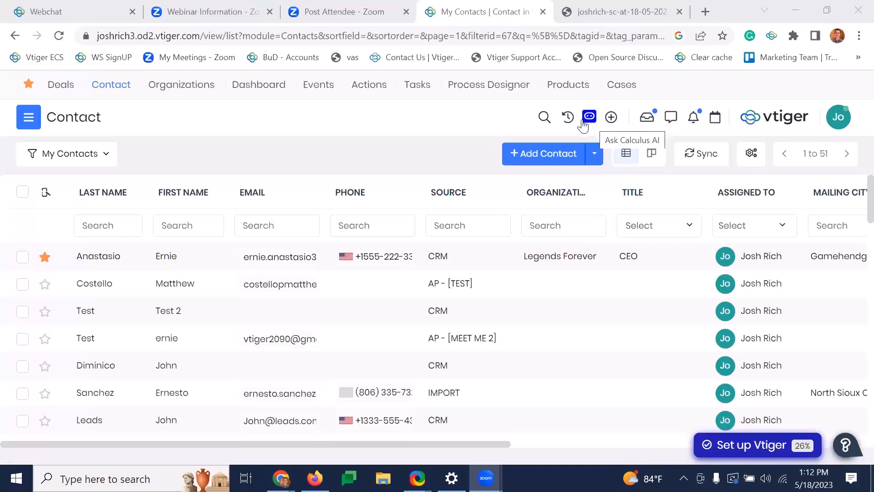
- Summarize the starred contact in Calculus AI with /sm contact and the contact's last name, and open the record in a new tab
click(583, 123)
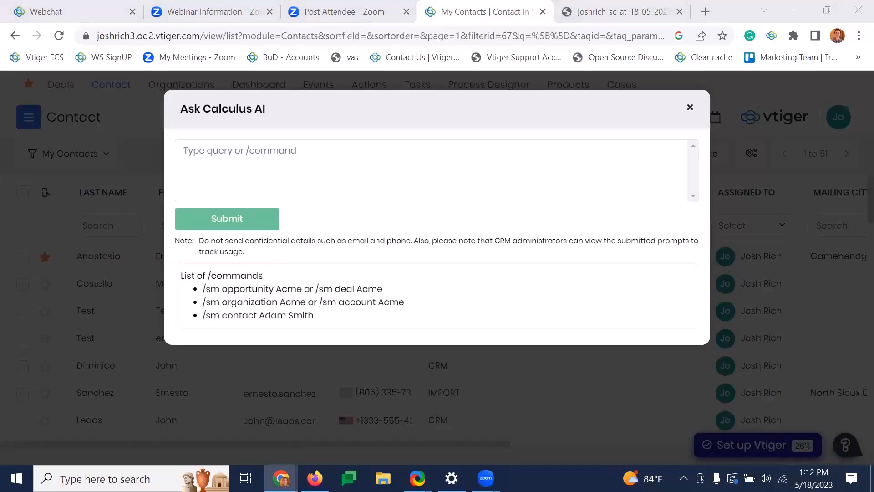
click(237, 152)
text(/sm contact Anastasio)
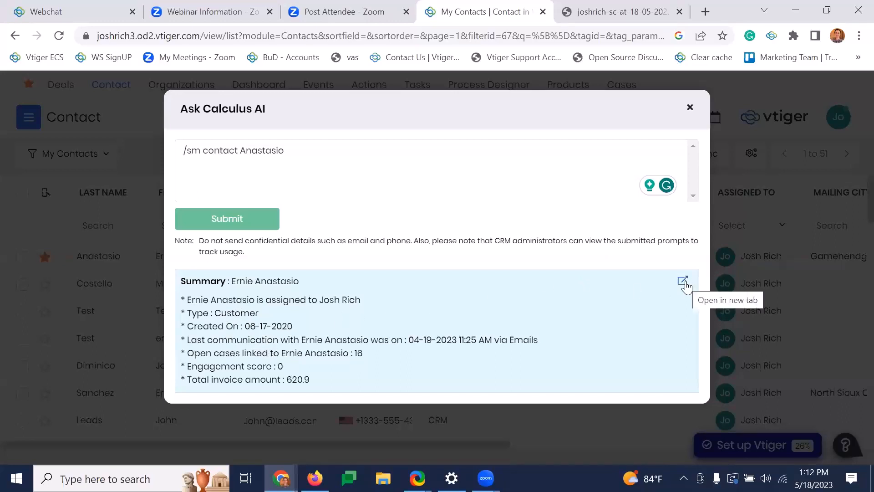
click(685, 282)
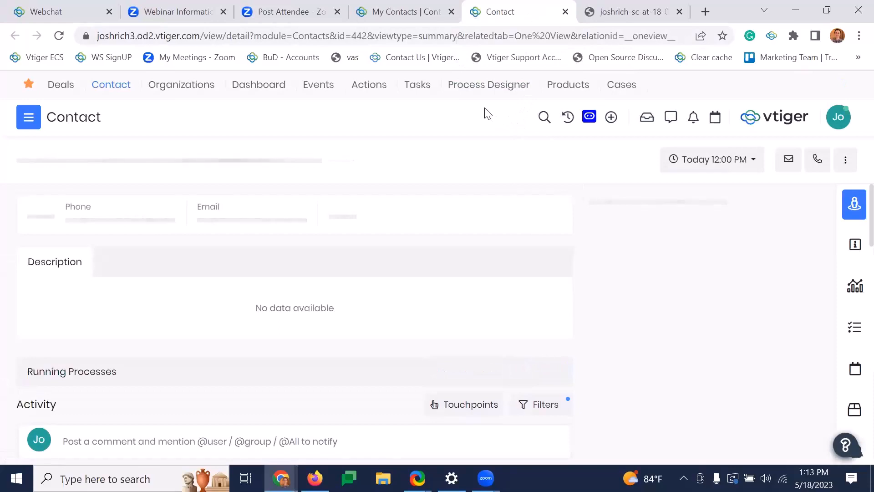
- Return to the contacts list page and run the Calculus AI command "/sm deal Two Center Speakers"
click(405, 12)
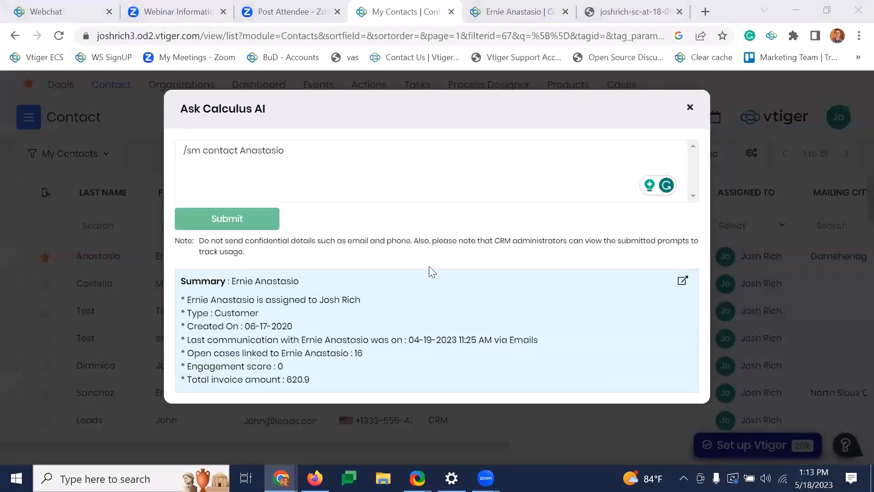
triple_click(321, 154)
text(/sm deal Two Center Speakers)
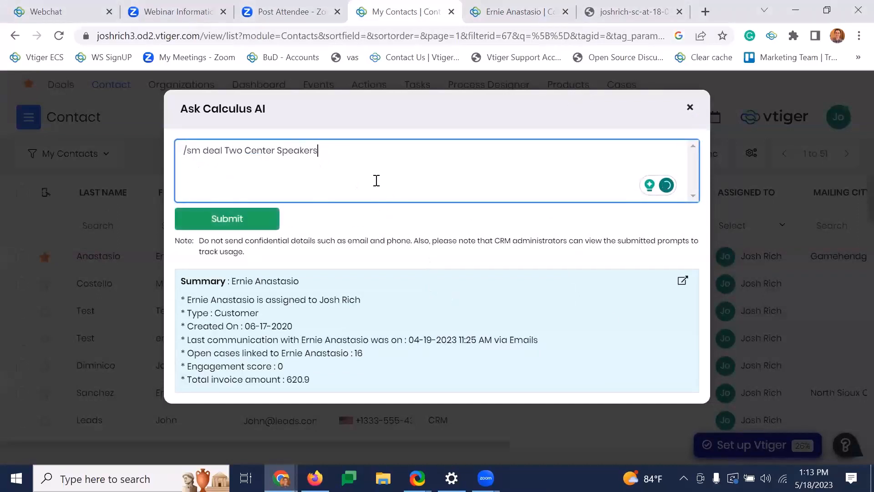
drag(318, 151, 224, 152)
click(272, 224)
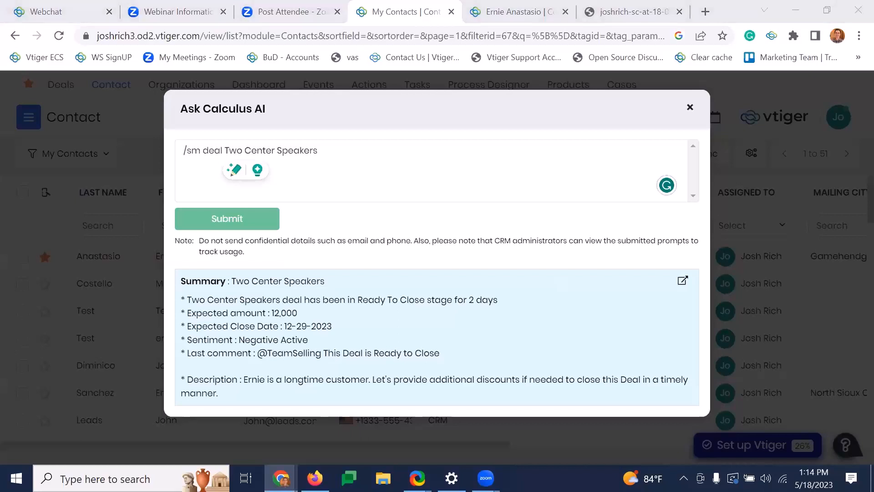
- Replace the Calculus AI query with "write an elevator pitch for Vtiger CRM" and submit it
double_click(269, 152)
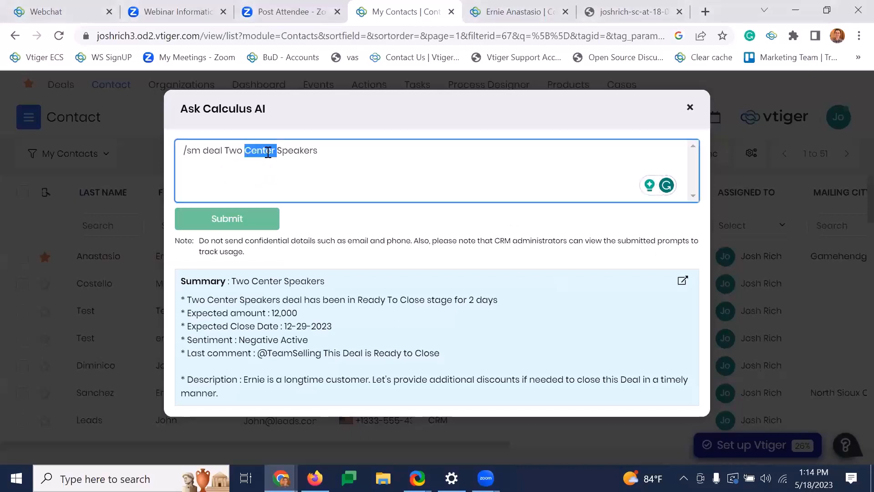
key(ctrl+a)
text(write an elevator pitch for Vtiger CRM)
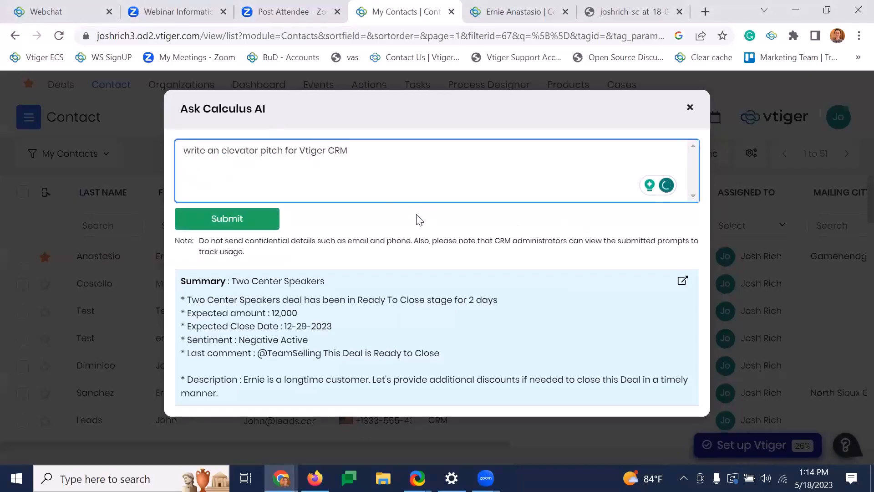
click(264, 219)
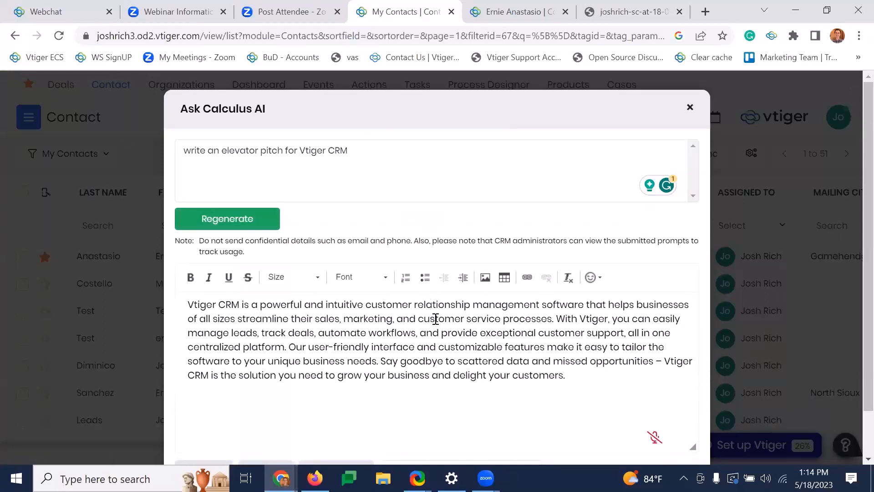
- Improve the generated pitch, and refine it with the prompt "add additional information about Vtiger's One View feature"
scroll(505, 328, down, 1)
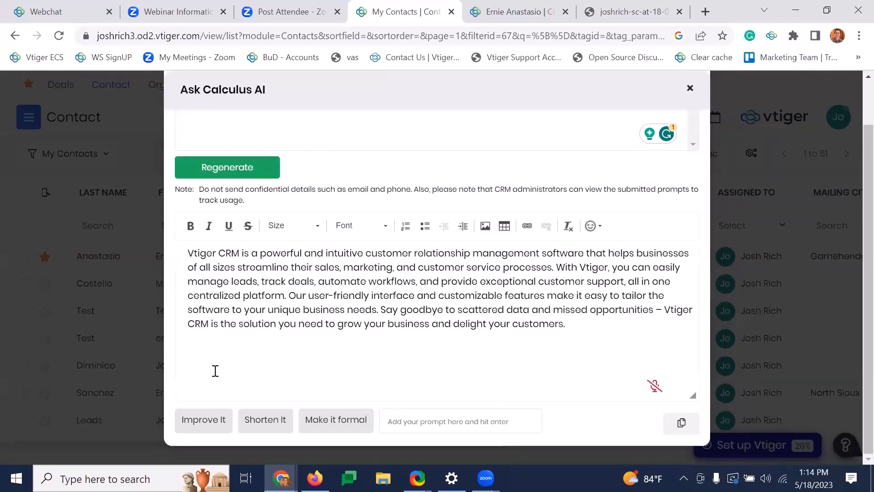
click(210, 427)
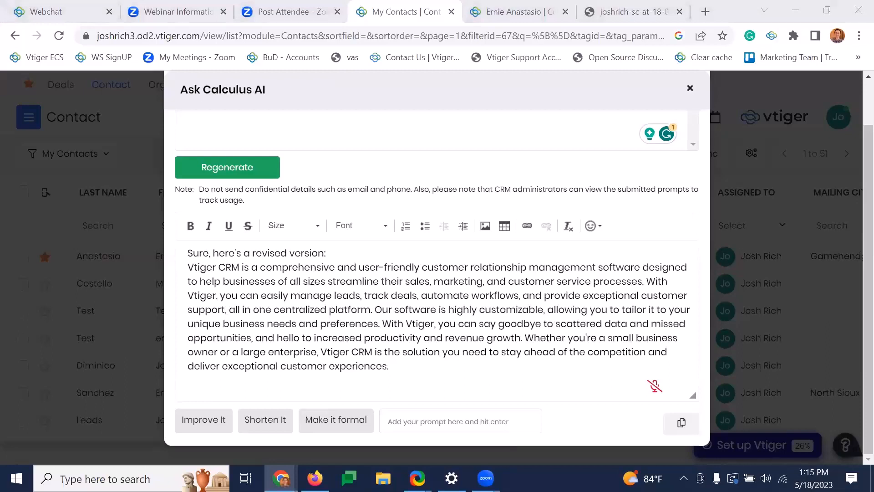
click(441, 423)
key(ctrl+v)
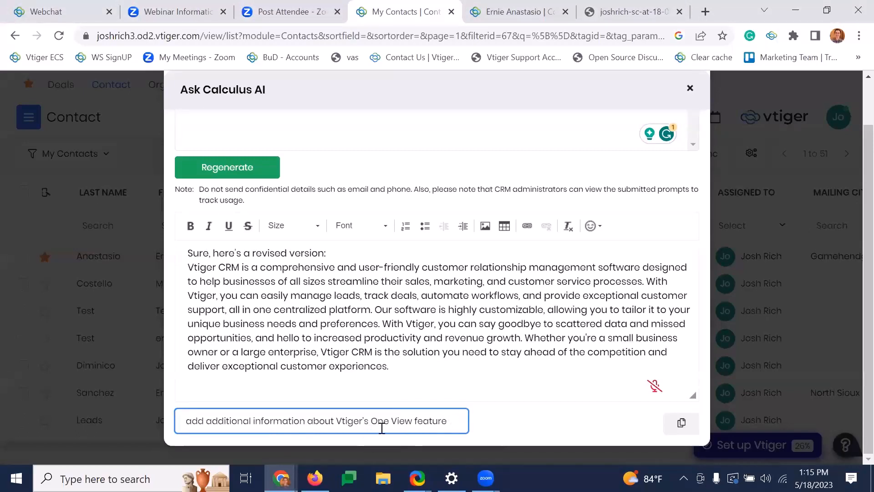
key(Return)
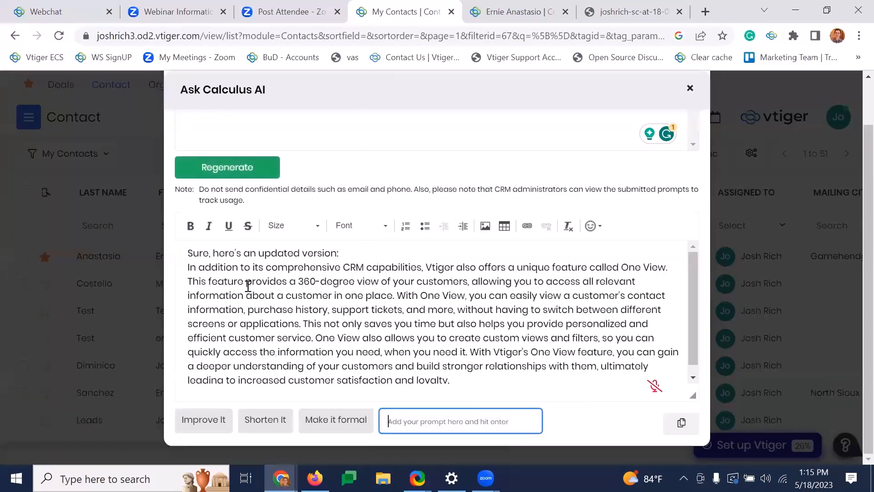
- Read through the updated pitch with the One View text, and close Calculus AI
drag(233, 284, 582, 324)
click(606, 267)
shift+click(668, 268)
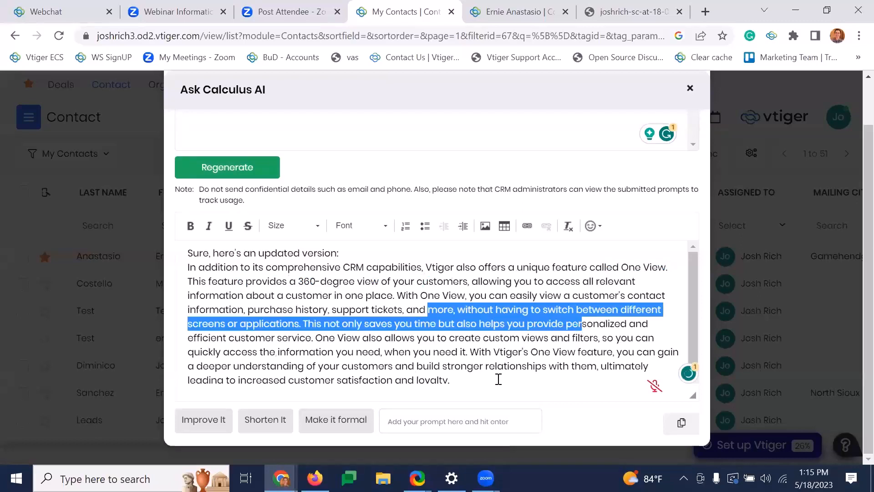
scroll(501, 376, down, 1)
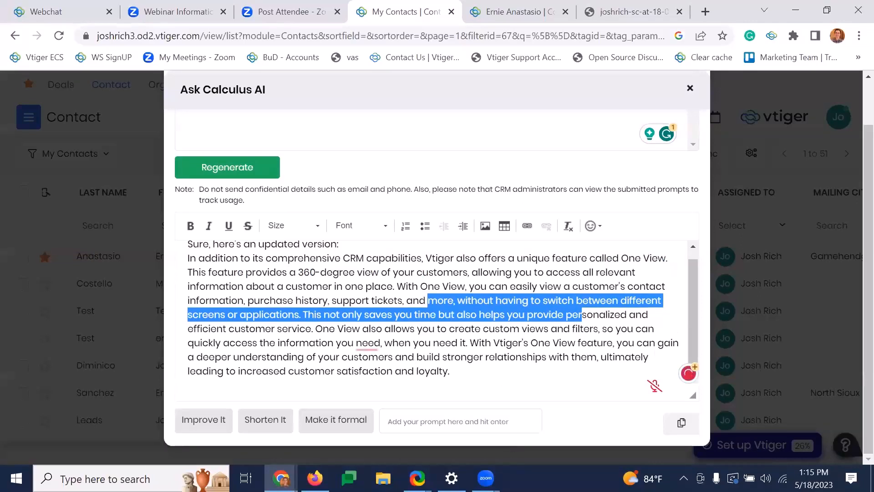
scroll(618, 292, up, 1)
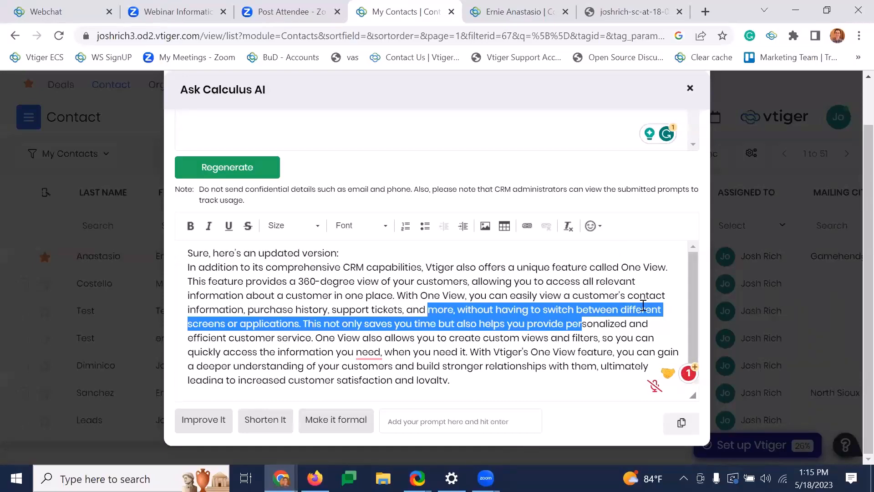
scroll(660, 136, up, 2)
click(687, 111)
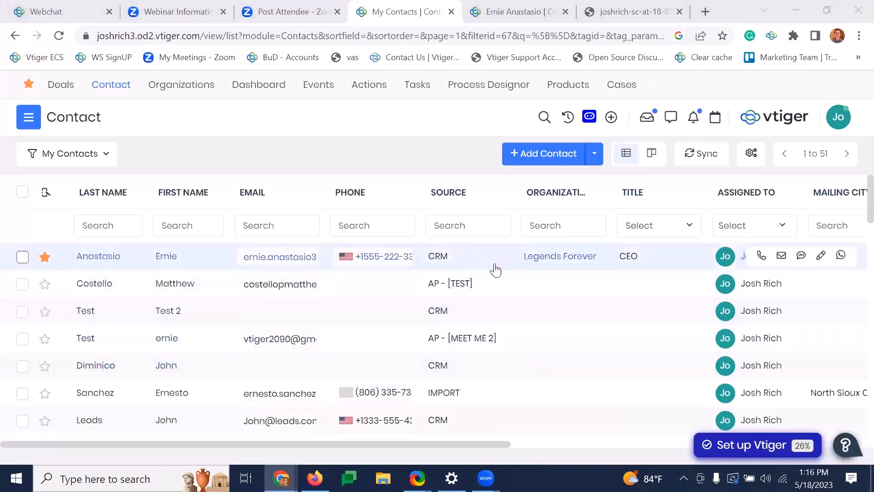
- Open the record of the starred CEO contact from the list and start composing an email to them
scroll(495, 269, right, 5)
scroll(533, 273, right, 4)
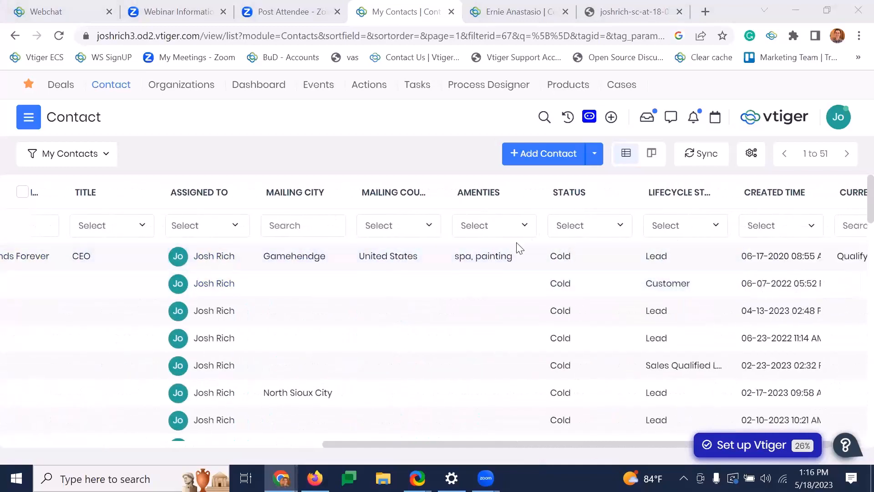
scroll(337, 255, left, 9)
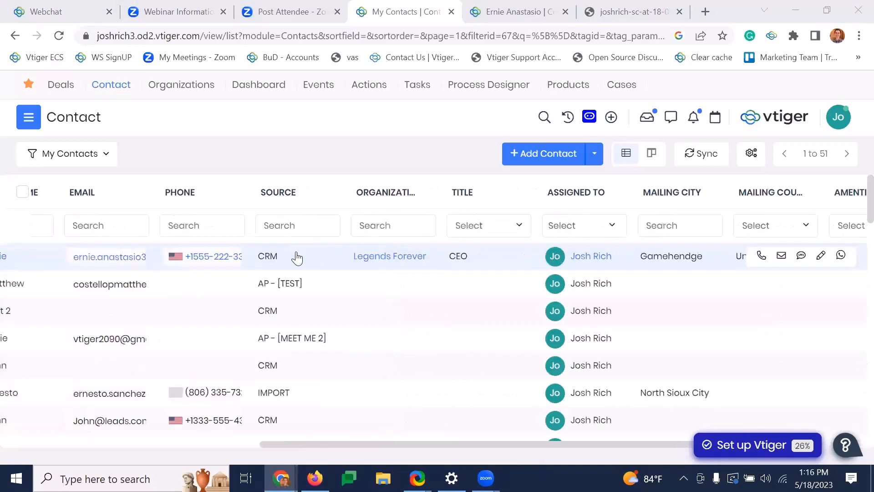
click(215, 256)
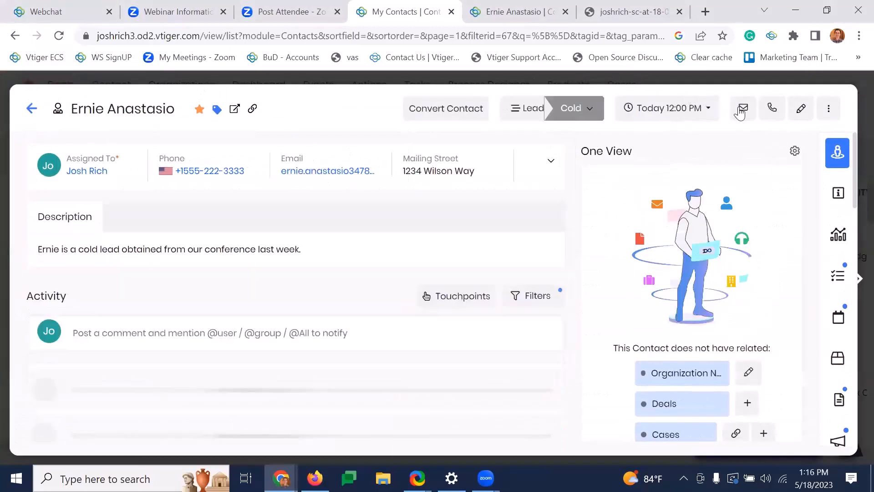
click(740, 112)
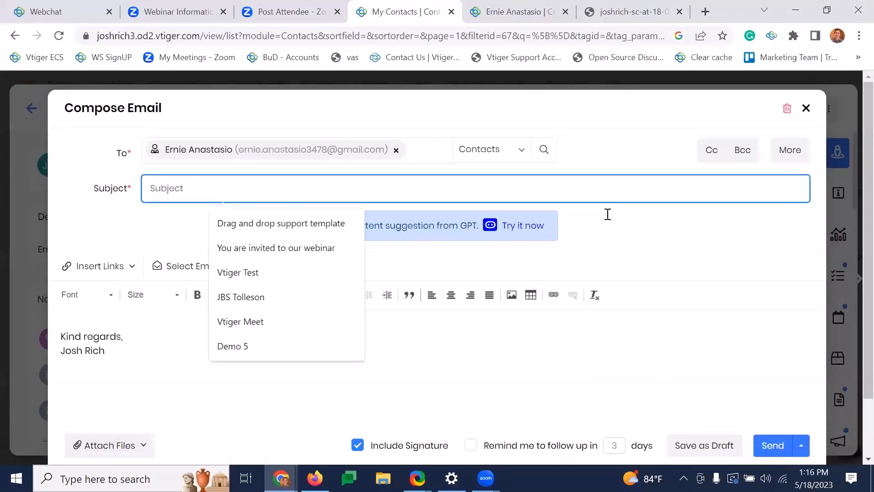
- Generate email content from GPT with the prompt "Write an email pitching Vtiger CRM to a cold lead"
click(483, 234)
click(283, 166)
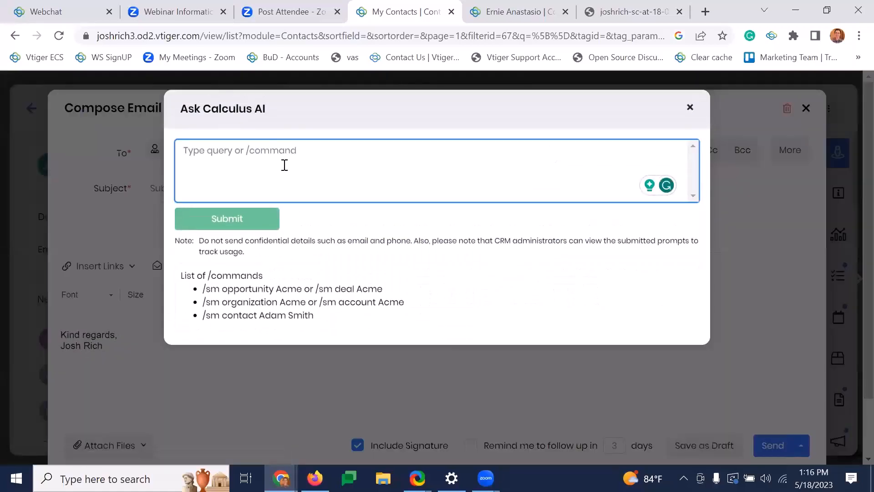
text(Write an email pitching Vtiger CRM to a cold lead)
click(189, 168)
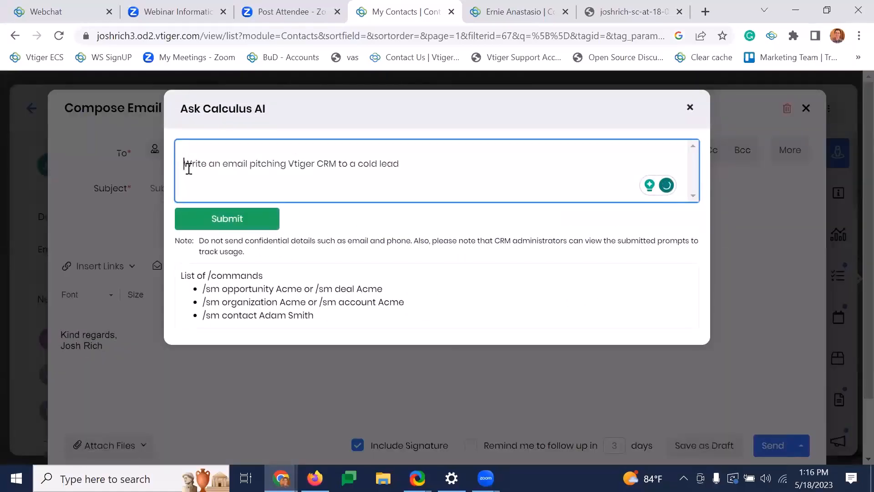
key(BackSpace)
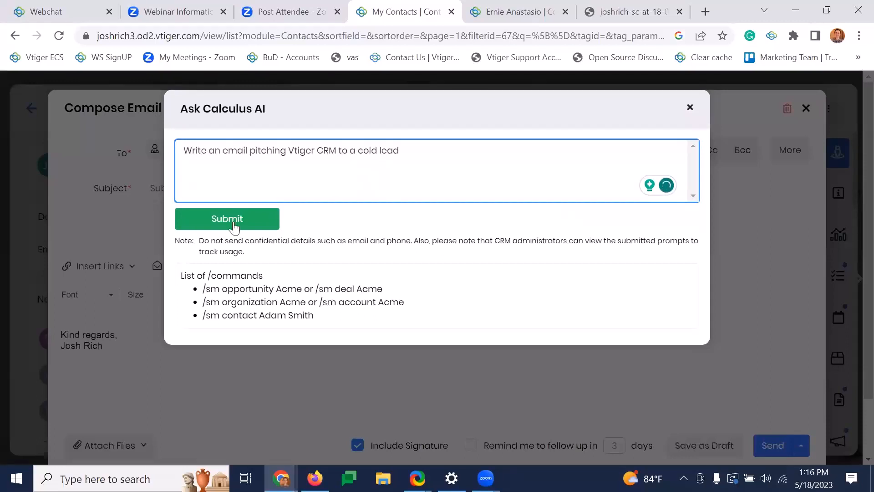
click(237, 221)
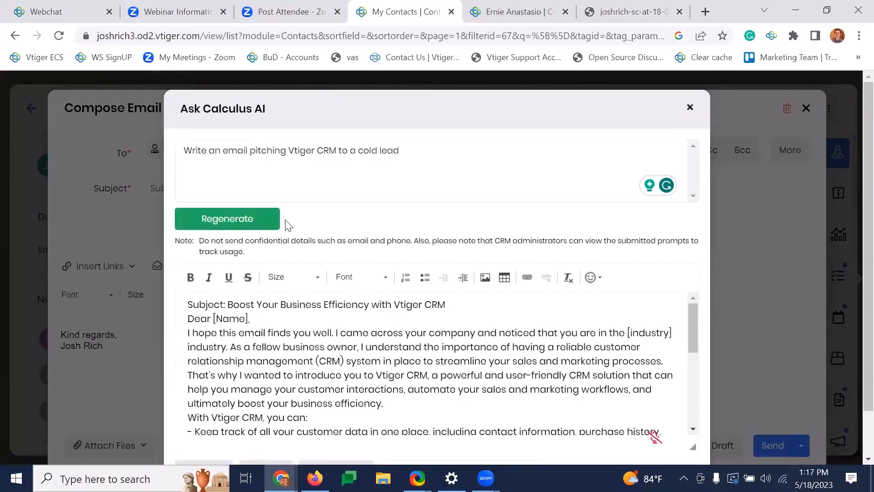
- Review the generated pitch email and insert it into the email body
scroll(517, 323, down, 6)
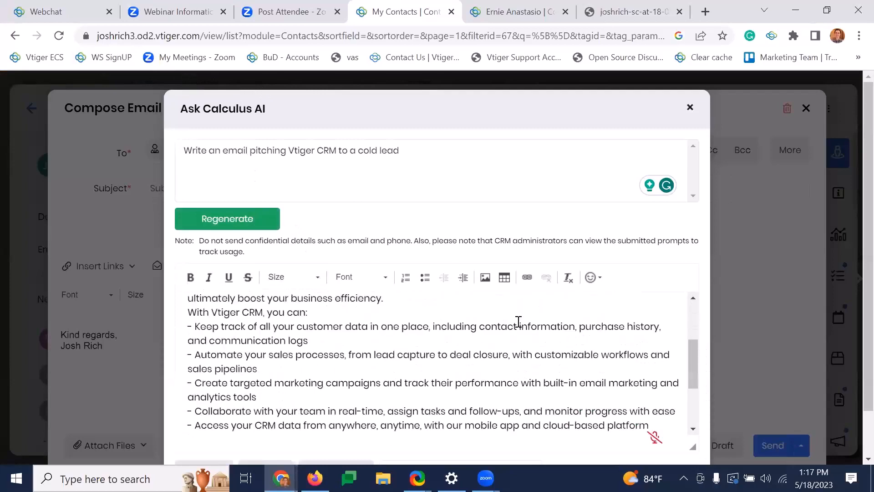
scroll(518, 321, up, 6)
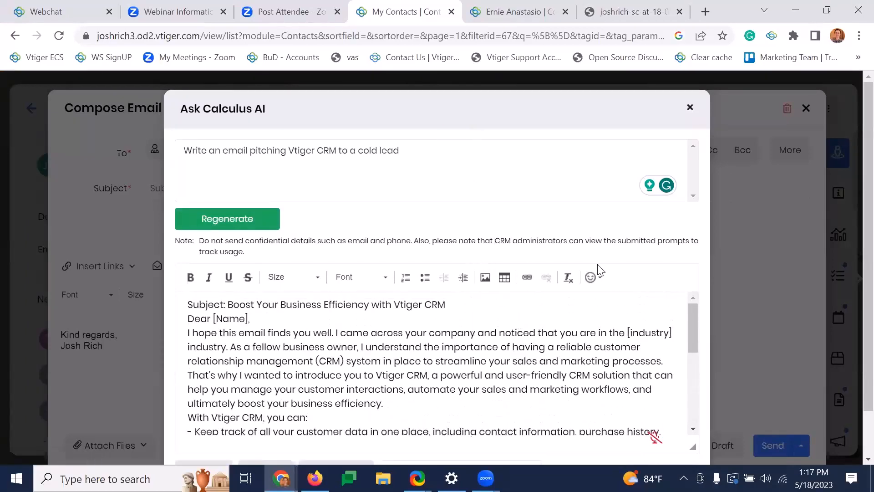
scroll(687, 240, down, 1)
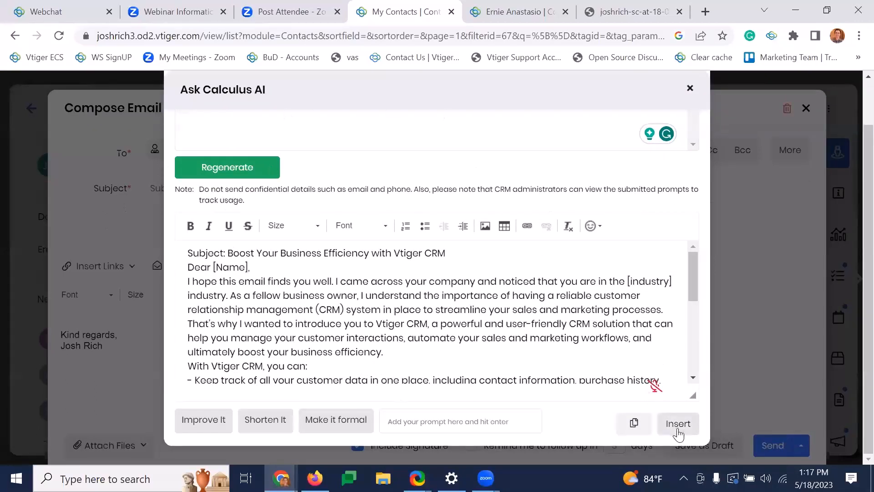
click(673, 425)
- Copy "Boost Your Business Efficiency with Vtiger CRM" from the body's first line into the email subject
scroll(427, 375, up, 3)
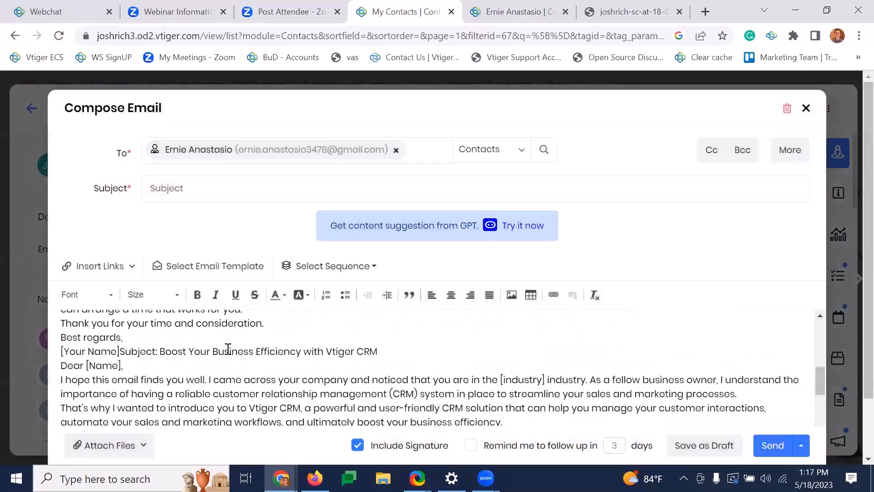
scroll(227, 348, up, 5)
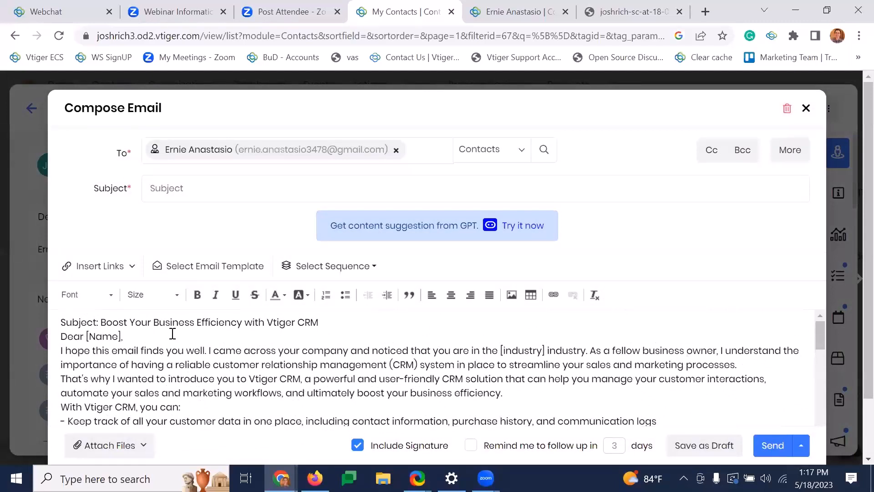
drag(318, 322, 99, 324)
key(ctrl+c)
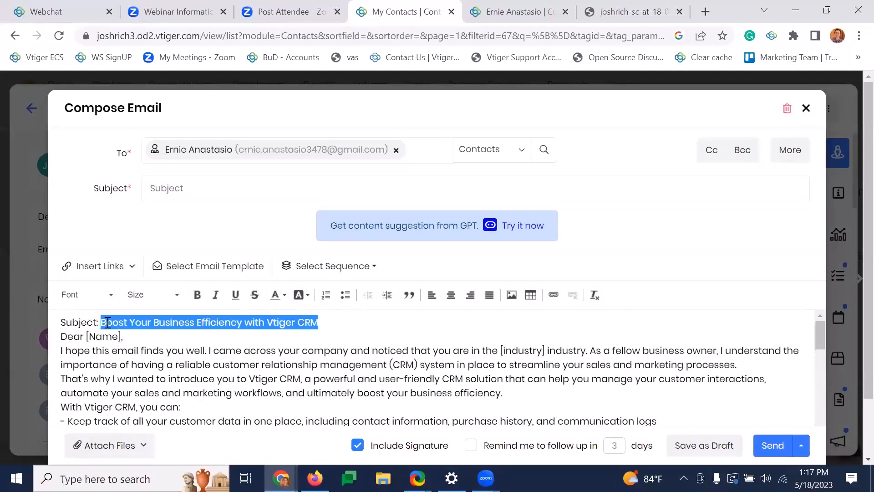
click(181, 187)
key(ctrl+v)
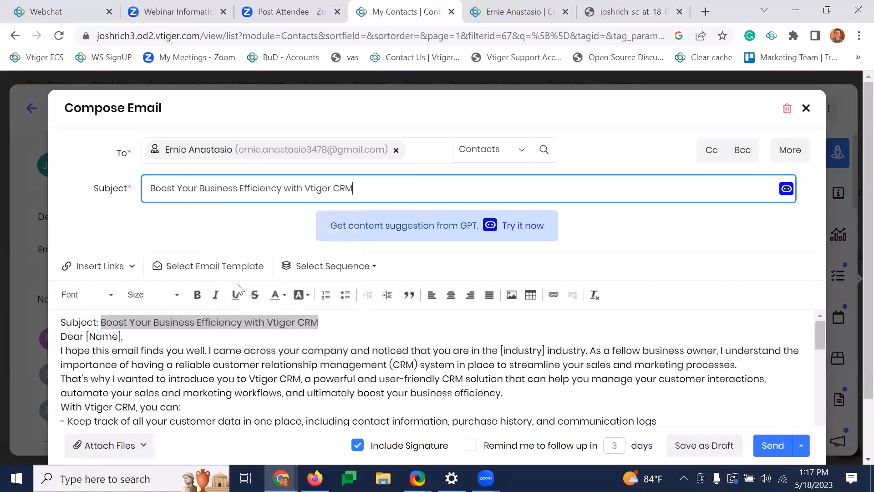
- Delete the "Dear [Name]," greeting and the "Subject:" line at the start of the email body
click(331, 325)
shift+click(206, 334)
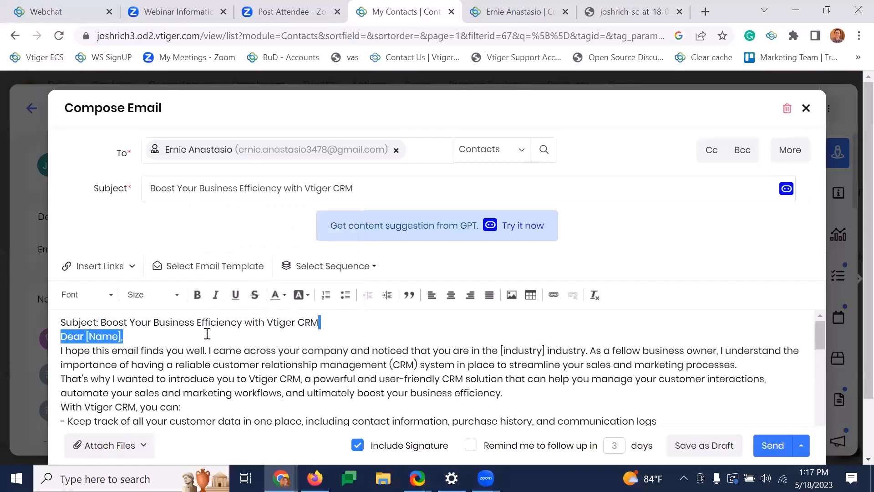
key(BackSpace)
shift+click(58, 324)
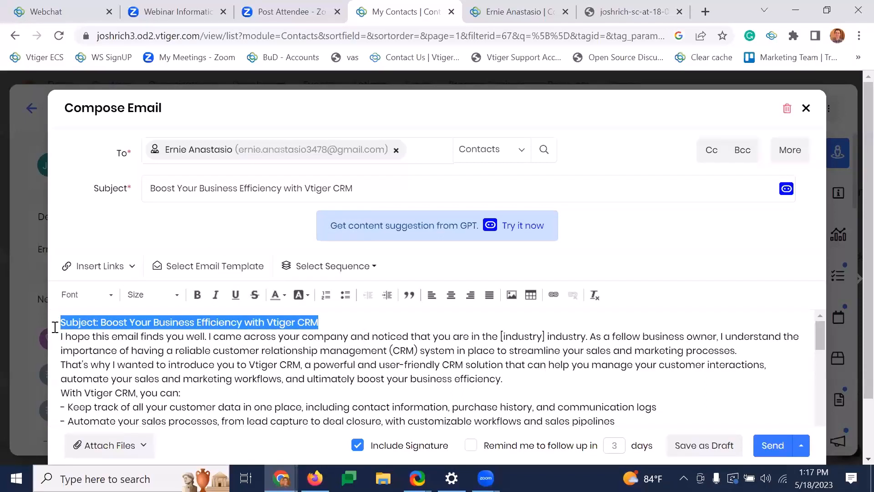
key(BackSpace)
scroll(319, 347, down, 8)
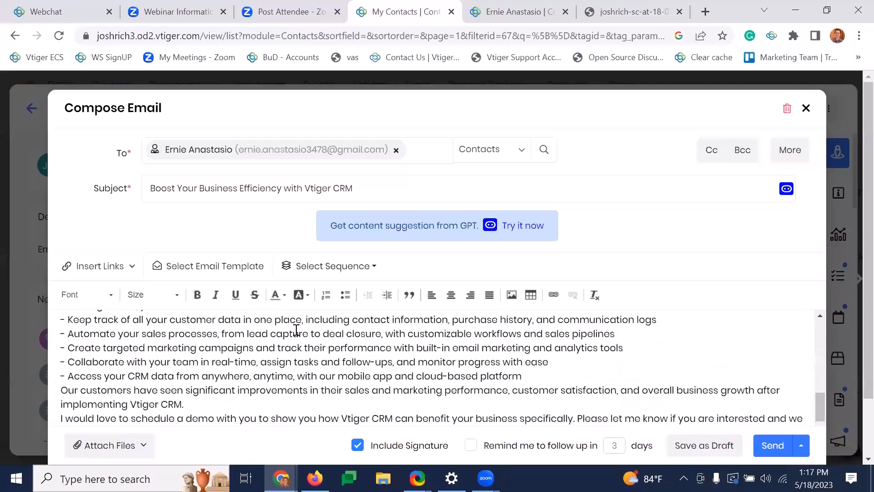
- Add a line break after "With Vtiger CRM, you can:" in the email body, and close the email and the contact record
scroll(282, 360, up, 3)
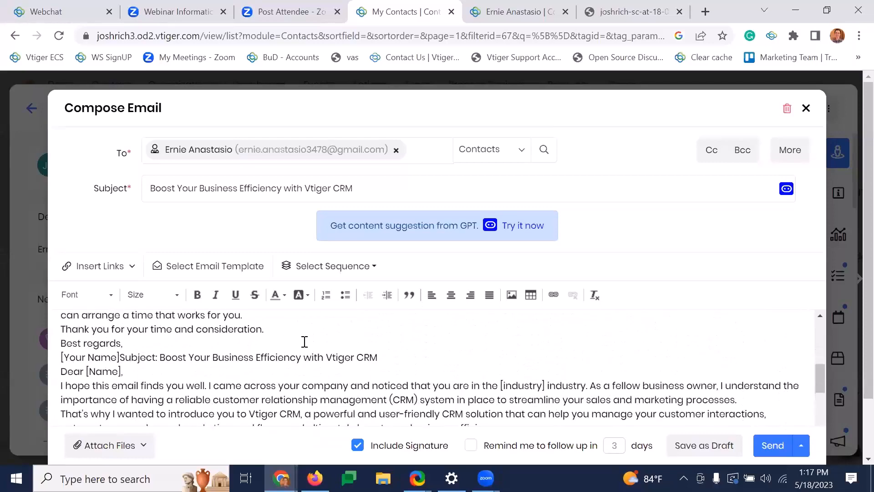
scroll(302, 340, down, 4)
scroll(302, 346, up, 2)
click(302, 388)
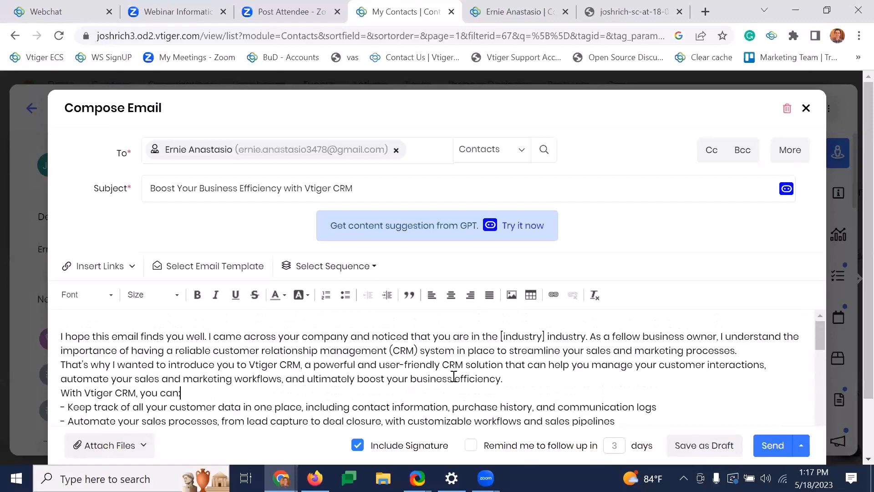
key(Return)
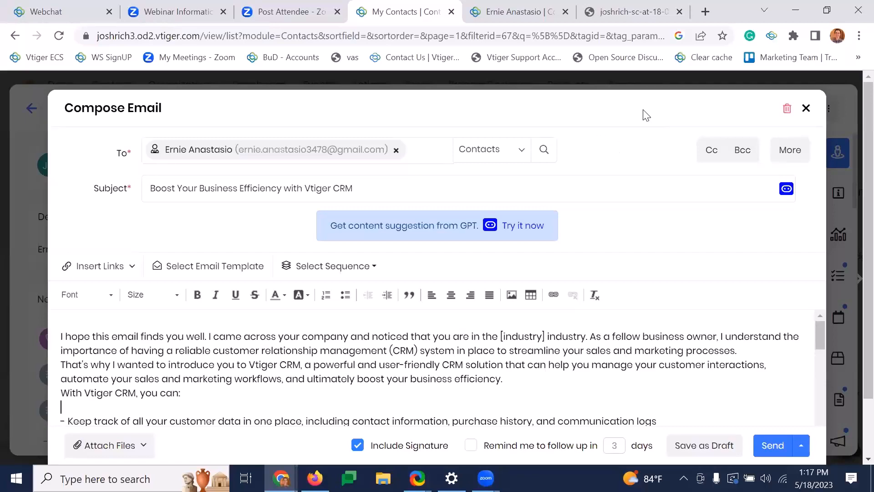
click(805, 109)
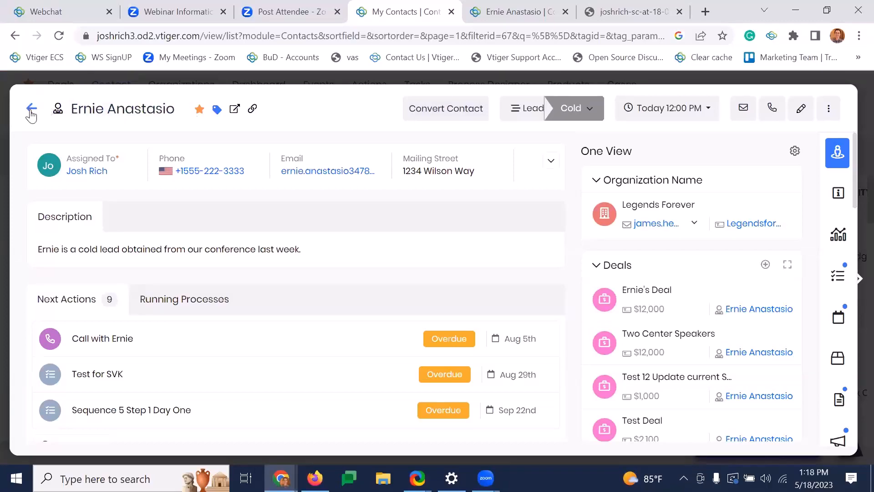
click(31, 111)
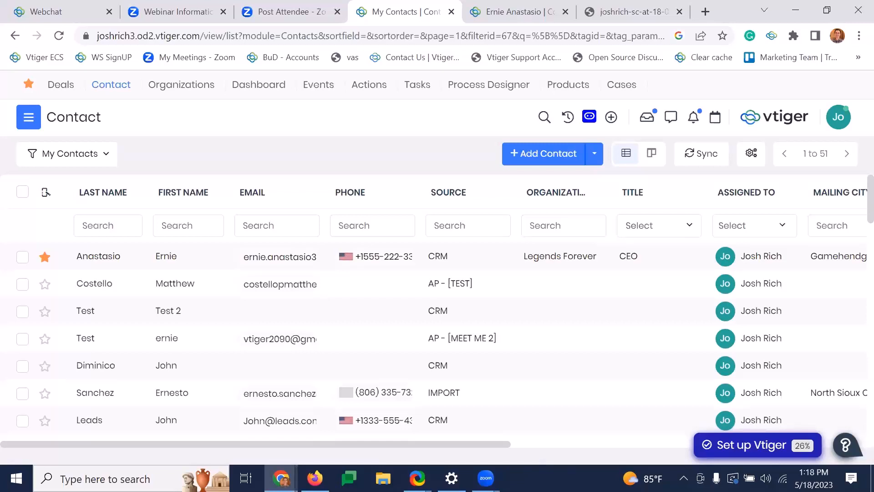
- Open the "Trouble adding a new user" case from the Cases list and find the customer's question
click(620, 90)
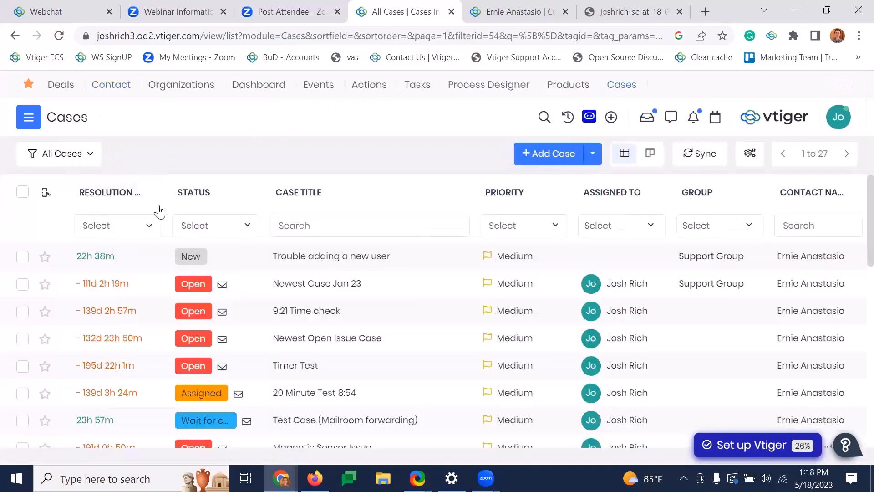
click(429, 257)
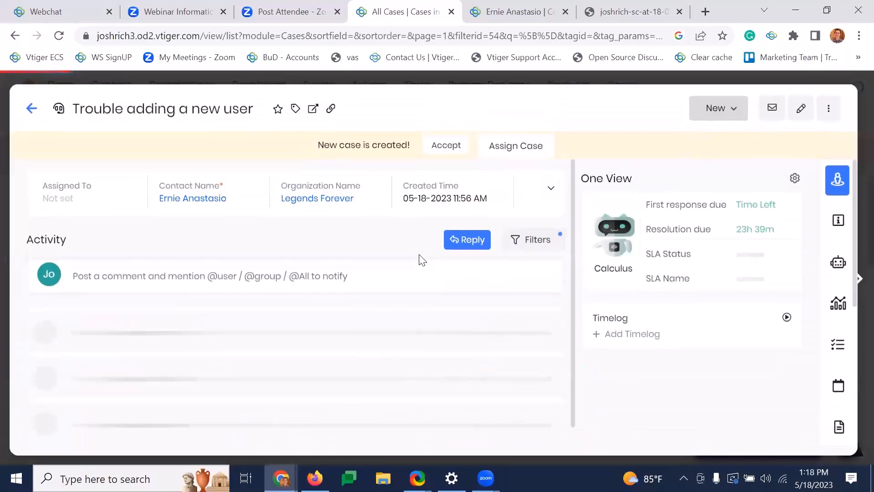
scroll(383, 283, down, 2)
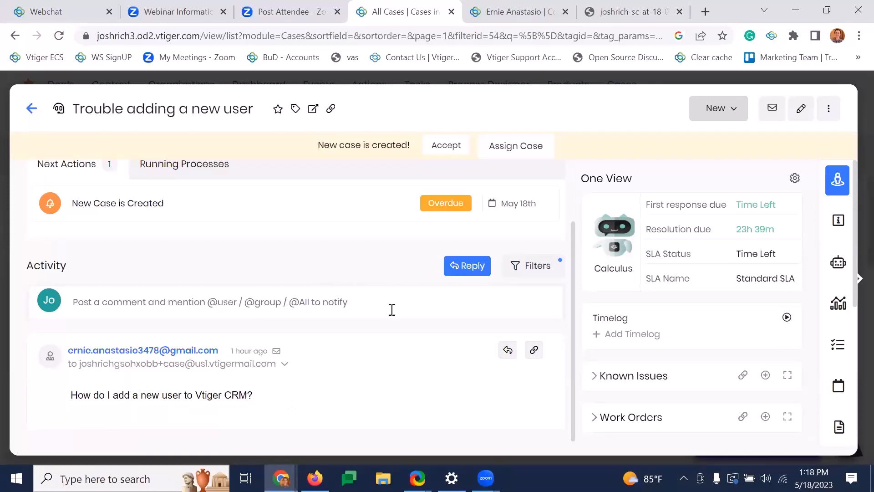
- Start a reply to the case email, generate an AI answer on adding a new user, and insert it into the body
click(473, 269)
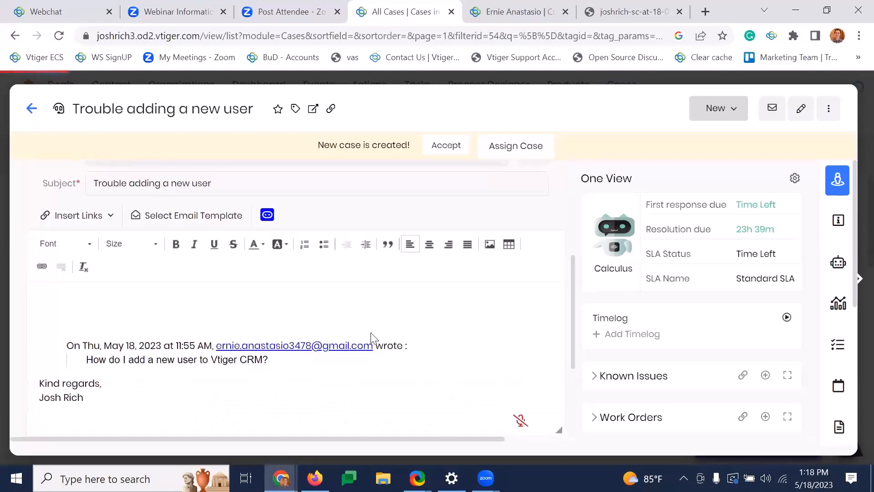
scroll(372, 338, up, 1)
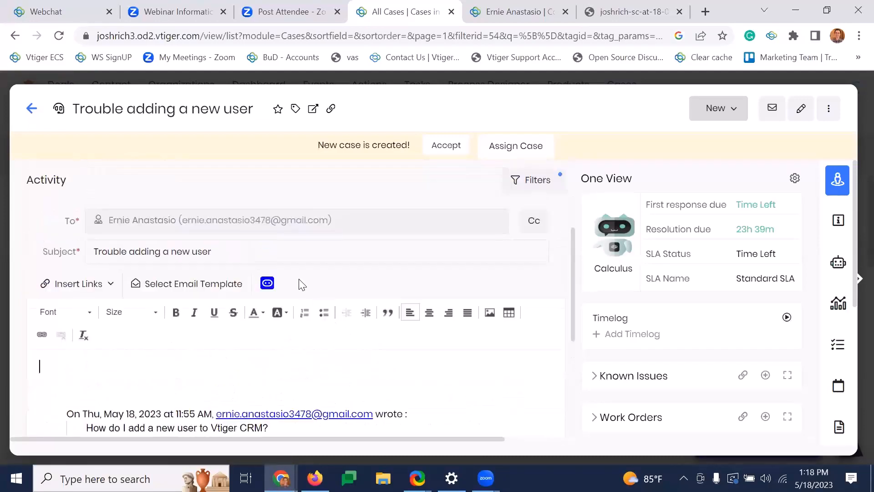
click(268, 284)
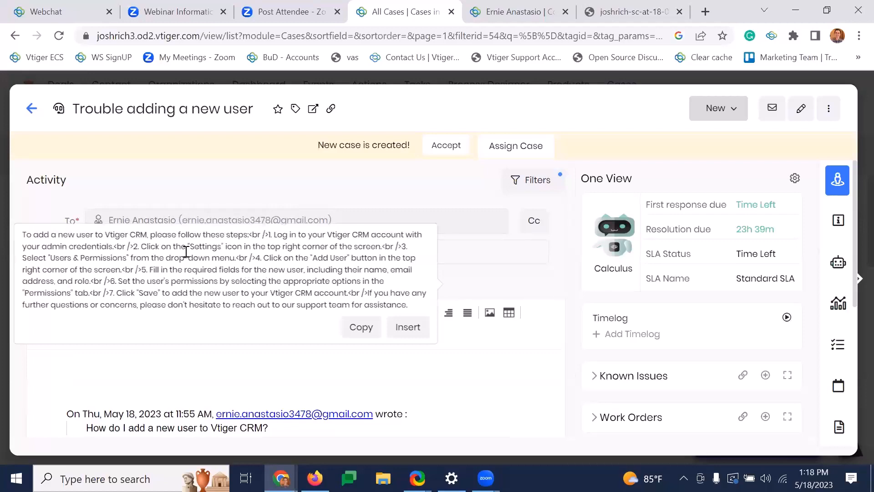
click(408, 327)
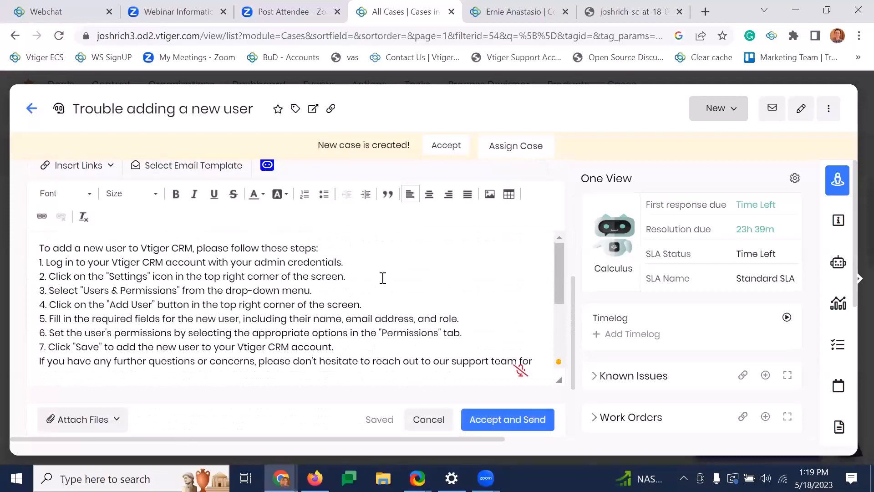
scroll(381, 340, down, 3)
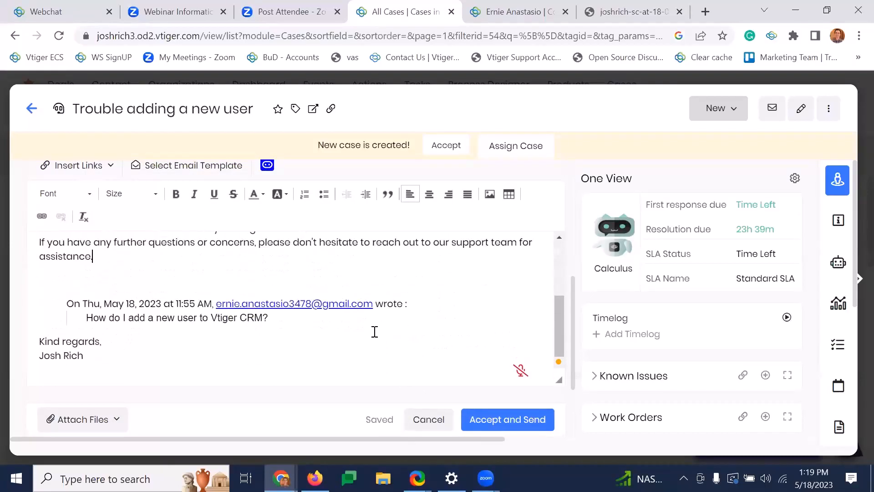
scroll(375, 332, up, 3)
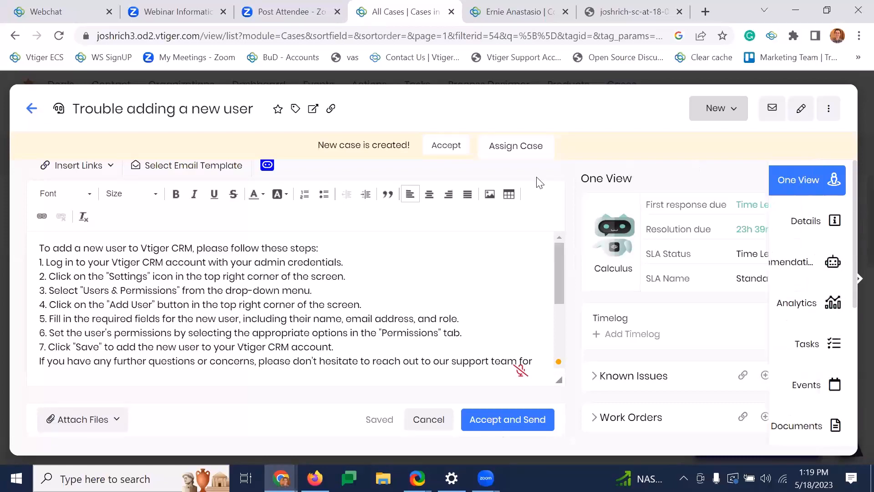
scroll(262, 252, up, 2)
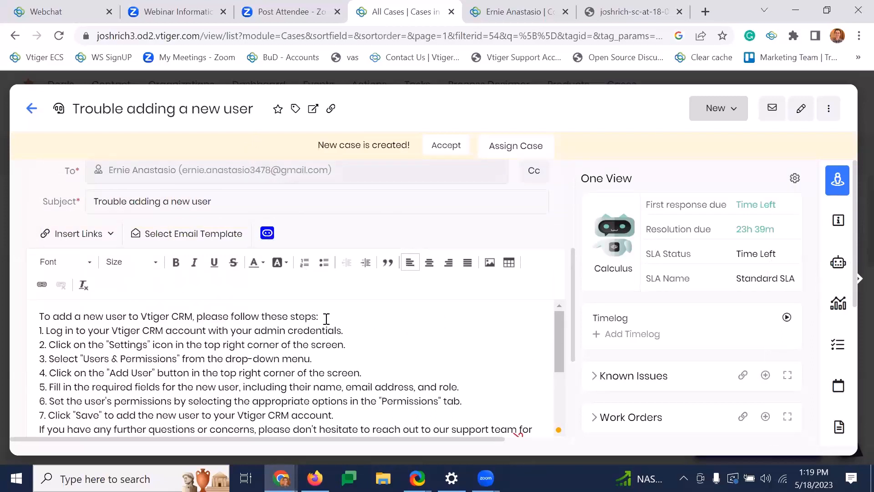
- Request the AI reply suggestion for the case again and return to the Cases list
click(270, 238)
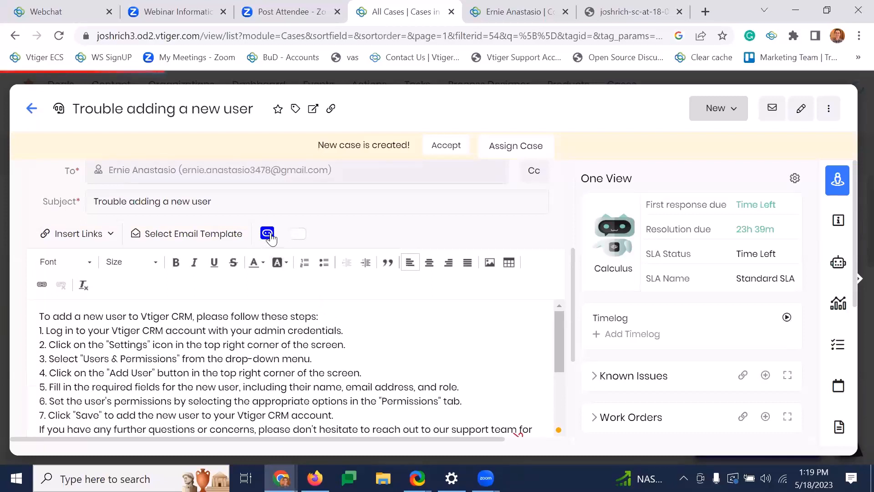
click(268, 233)
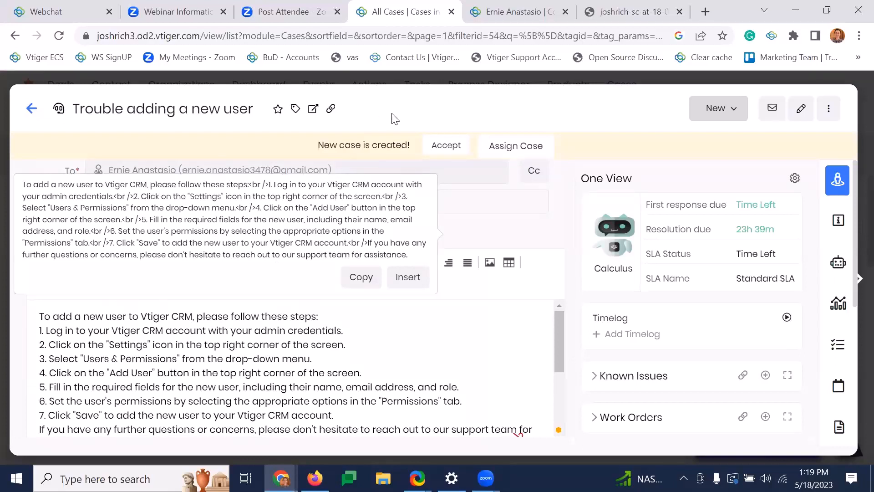
click(31, 110)
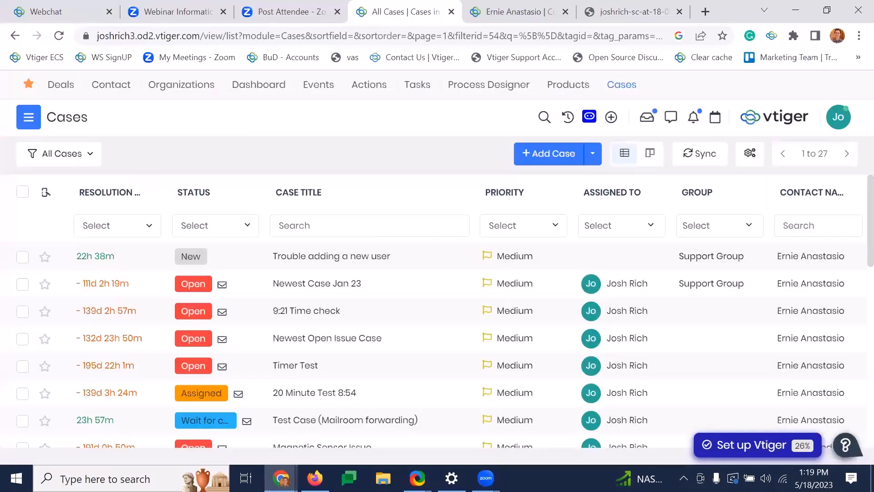
- Open the new Webchat conversation about importing information and send a "Hi" greeting with the customer's first name
click(47, 11)
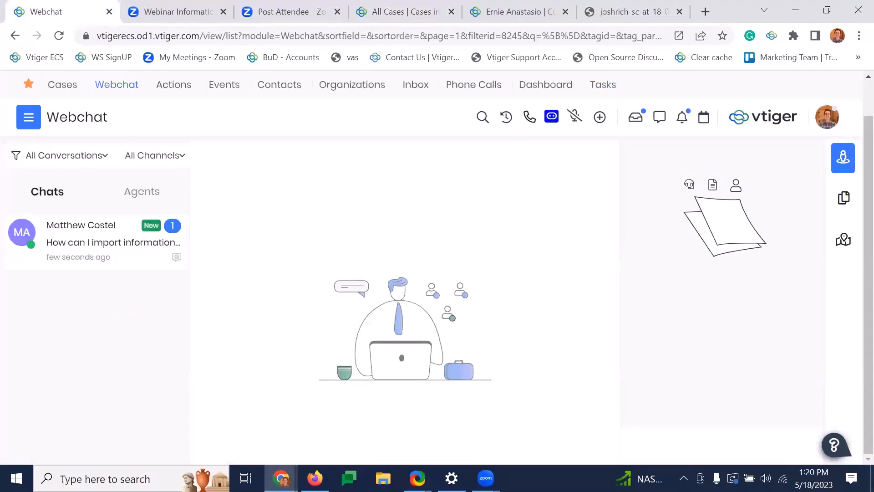
click(104, 238)
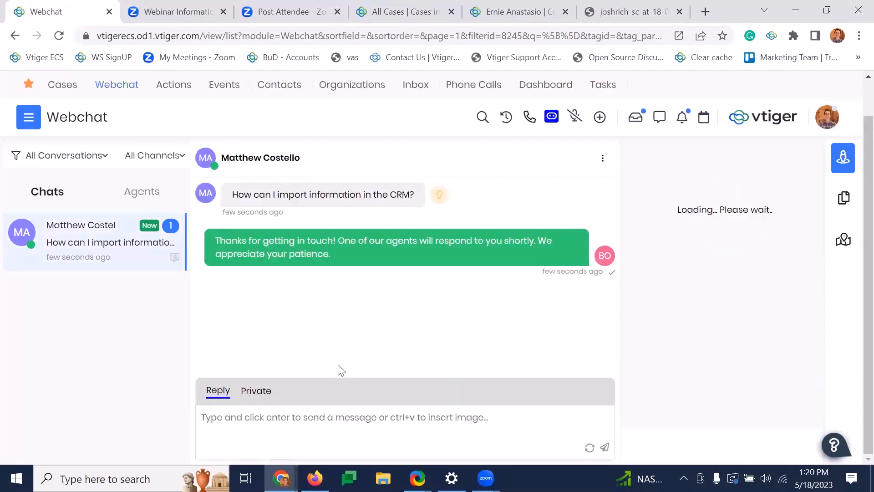
click(357, 425)
text(Hi )
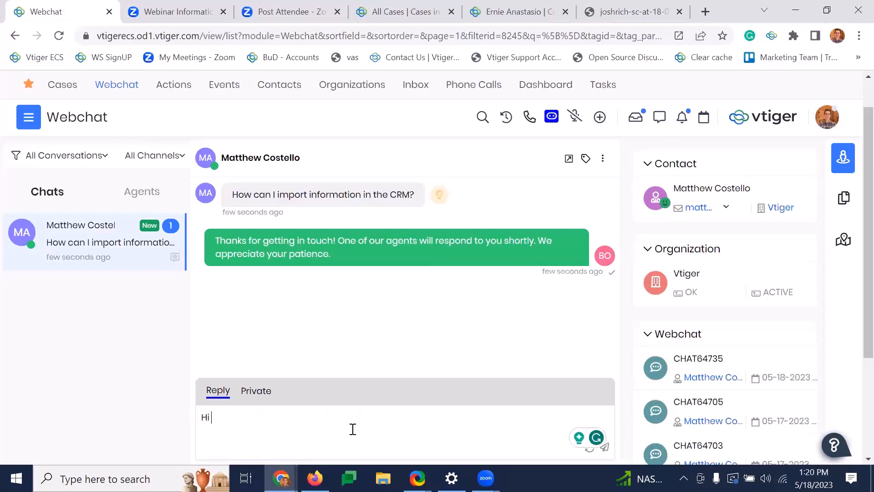
text(Matthew)
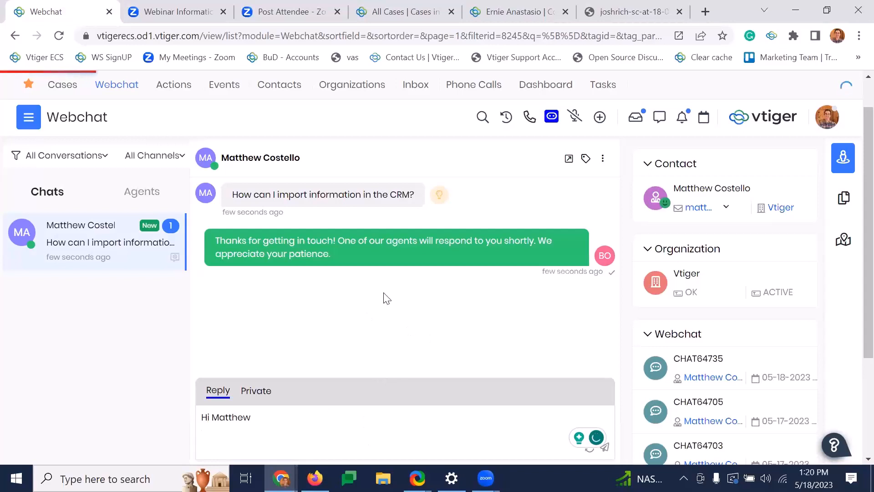
key(Return)
- Generate a Calculus AI response to "How can I import information in the CRM?", insert it into the reply and send it
mouse_move(441, 191)
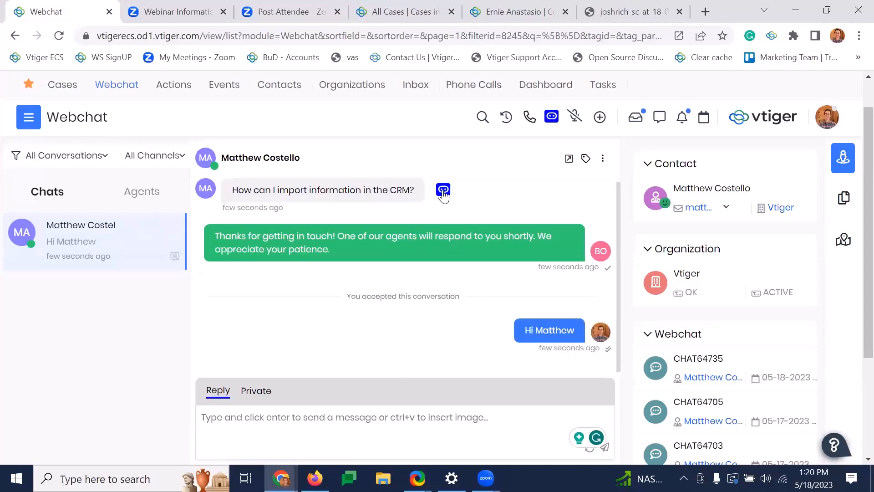
click(443, 191)
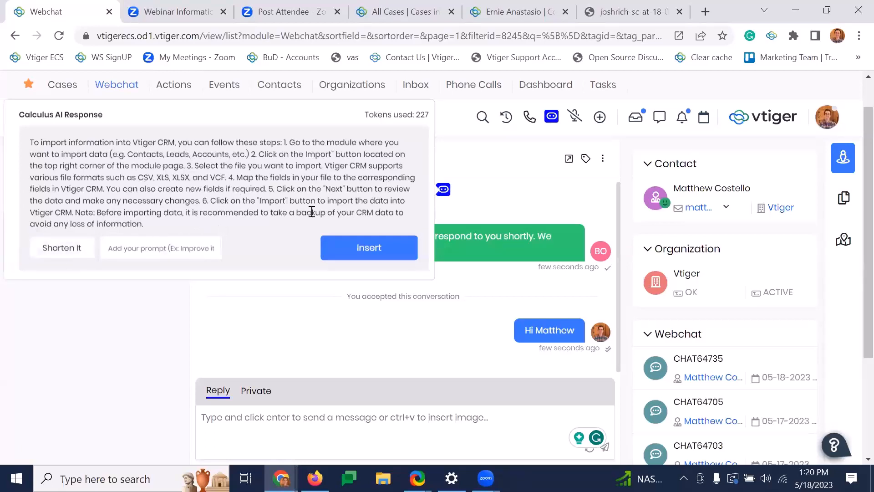
click(369, 247)
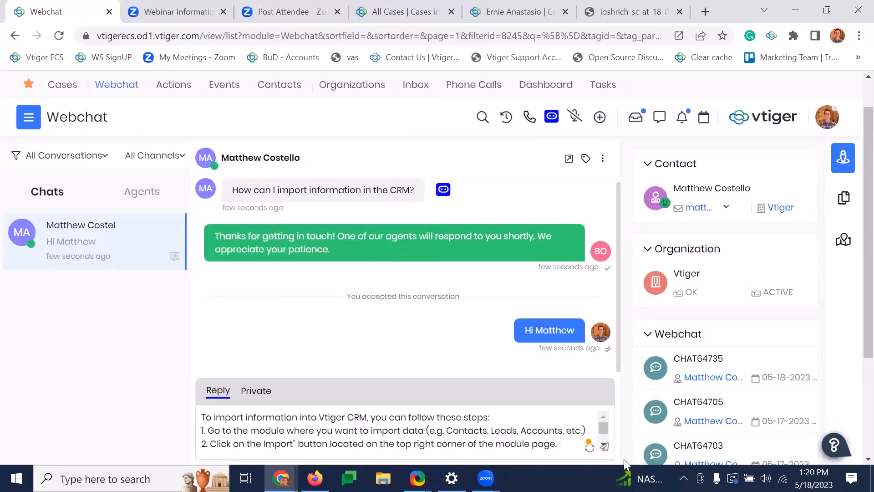
click(604, 446)
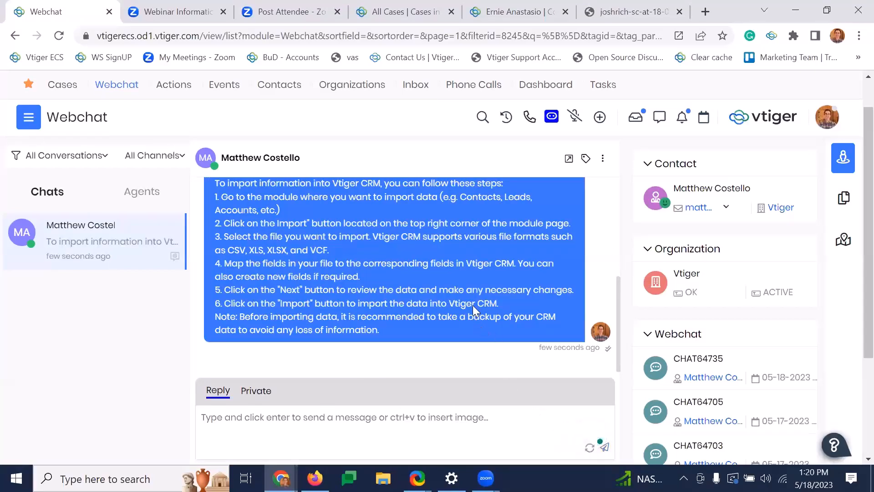
- Send the chat message "Is there anything else I can help you with?"
text(Is)
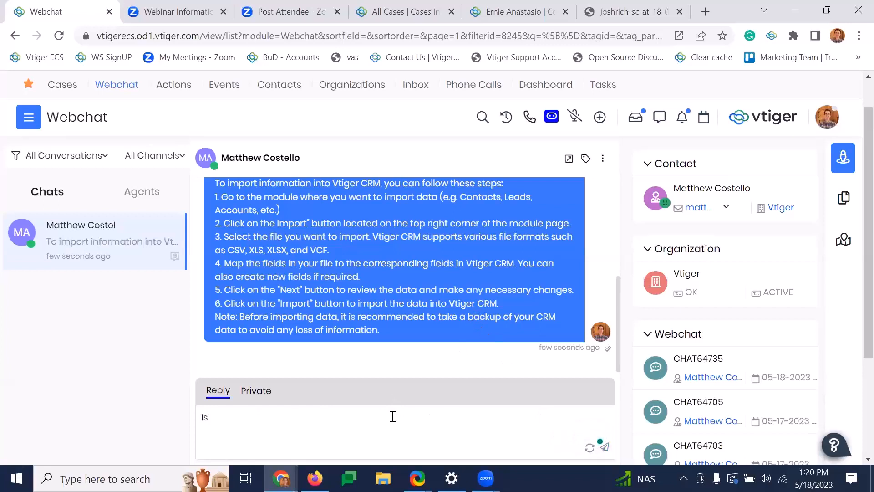
text( there an)
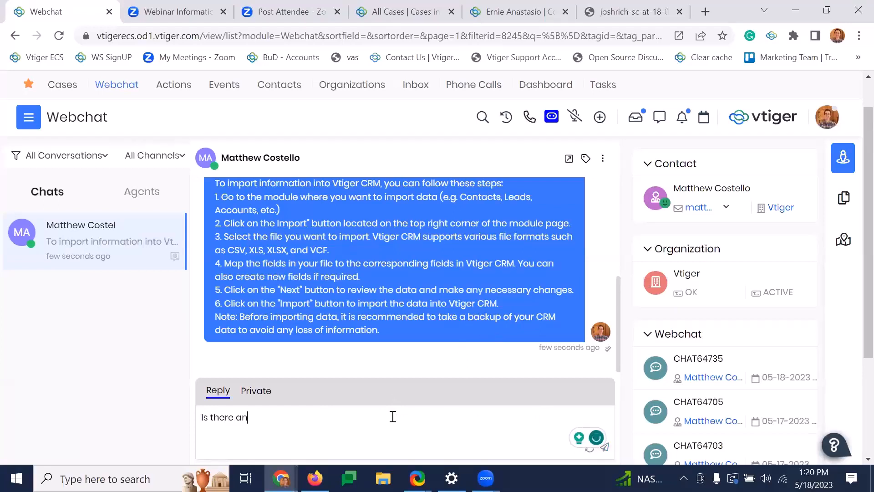
text(ythiing else I can help you)
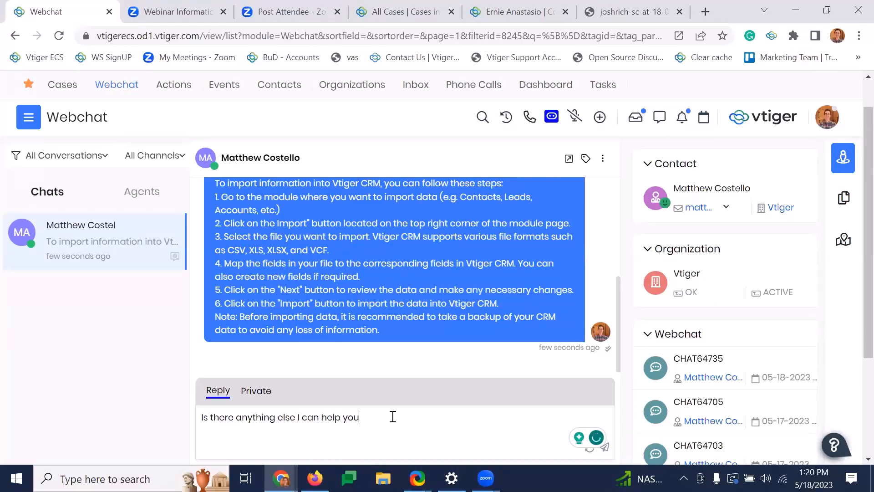
text( with?)
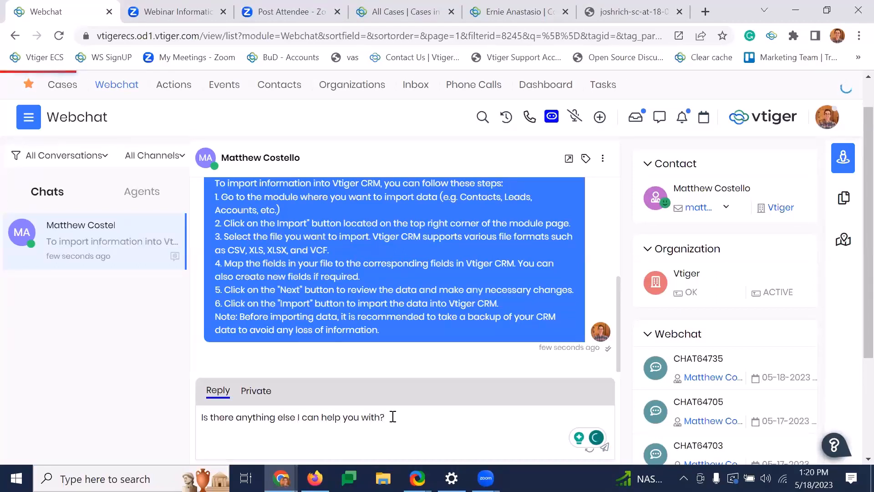
key(Return)
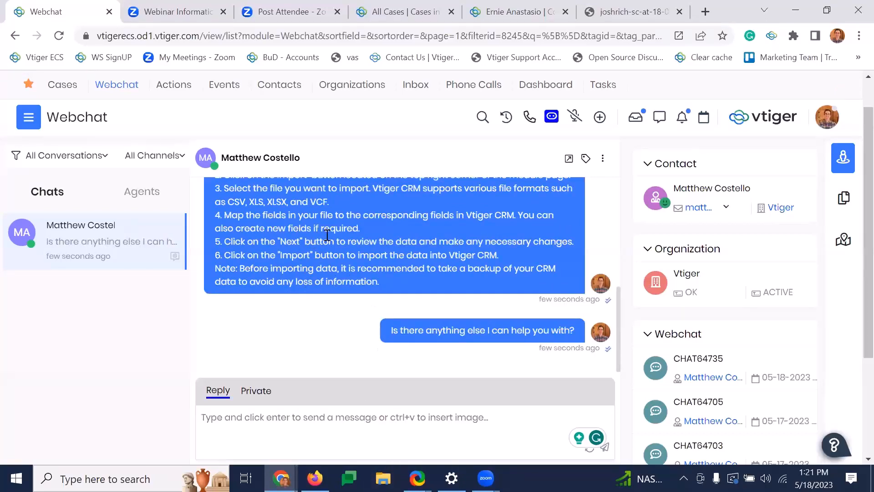
- Review the import instructions and the earlier messages in the chat conversation
scroll(346, 264, up, 2)
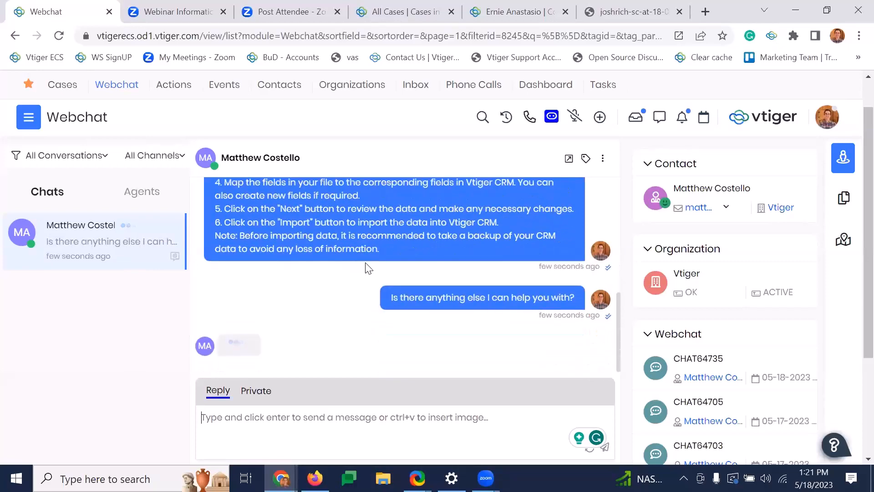
scroll(415, 245, up, 3)
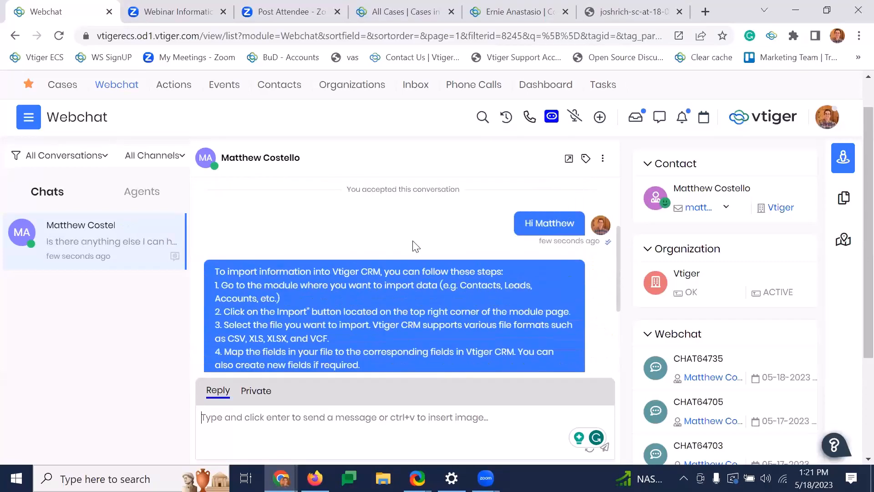
scroll(413, 241, up, 1)
scroll(414, 242, down, 2)
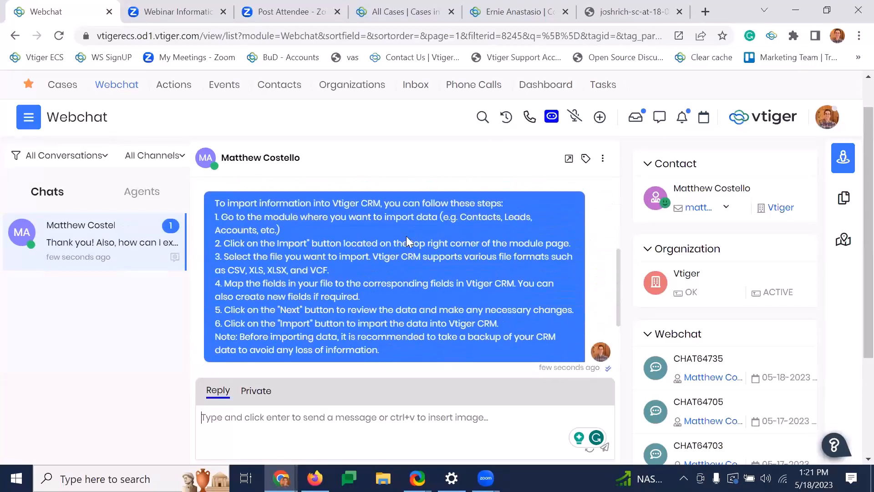
scroll(406, 236, up, 2)
scroll(407, 303, down, 1)
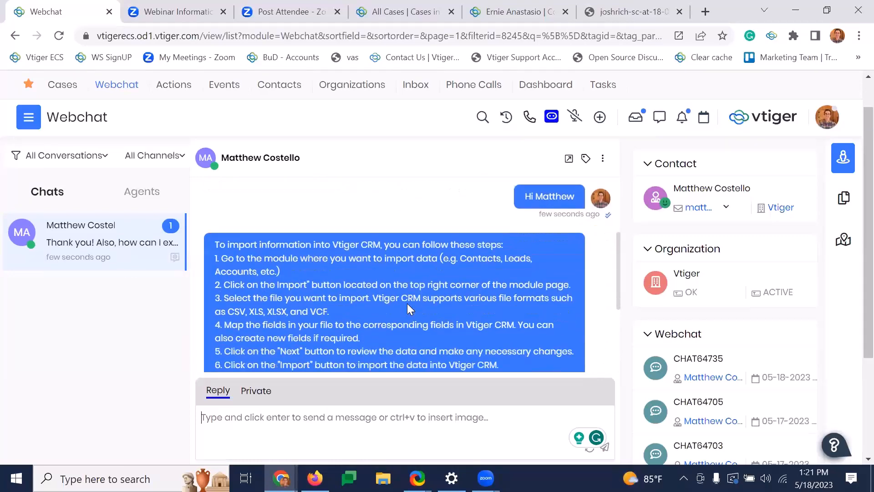
- Generate a Calculus AI response to "how can I export information?", insert it into the chat reply and send it
scroll(407, 303, down, 3)
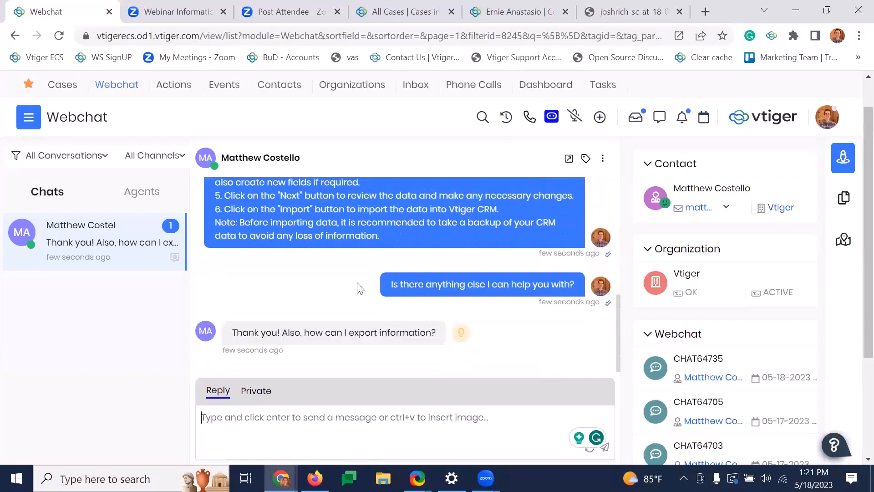
mouse_move(416, 337)
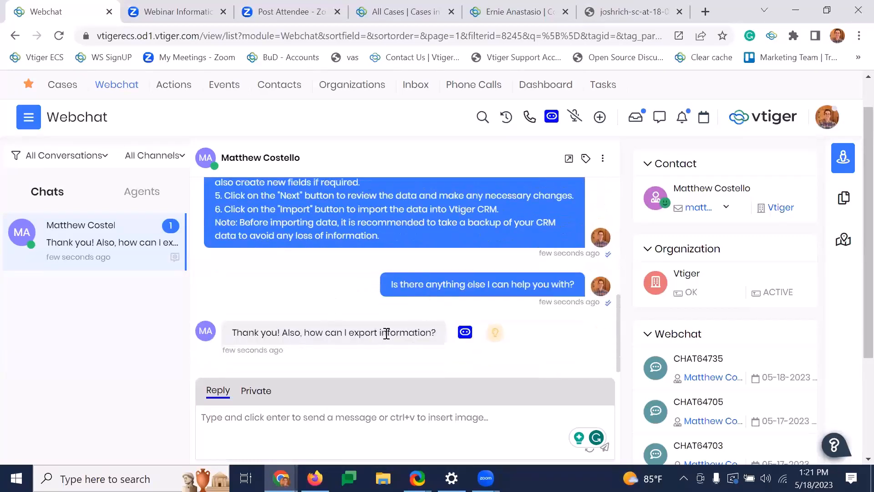
click(464, 332)
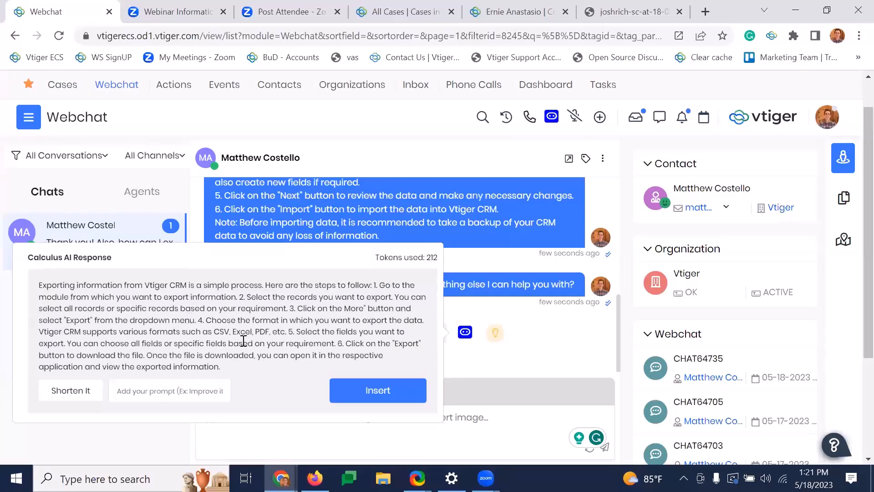
click(378, 391)
click(605, 447)
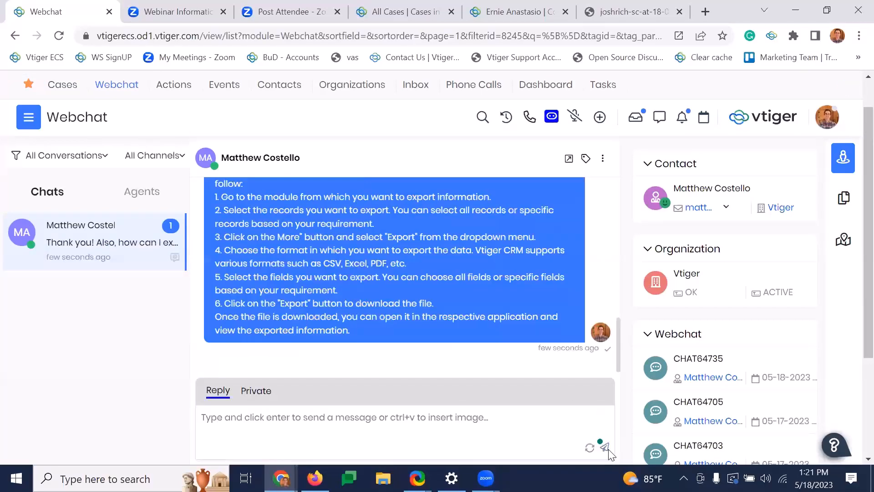
- Review the export instructions sent in the chat and the messages that precede them
scroll(513, 349, up, 3)
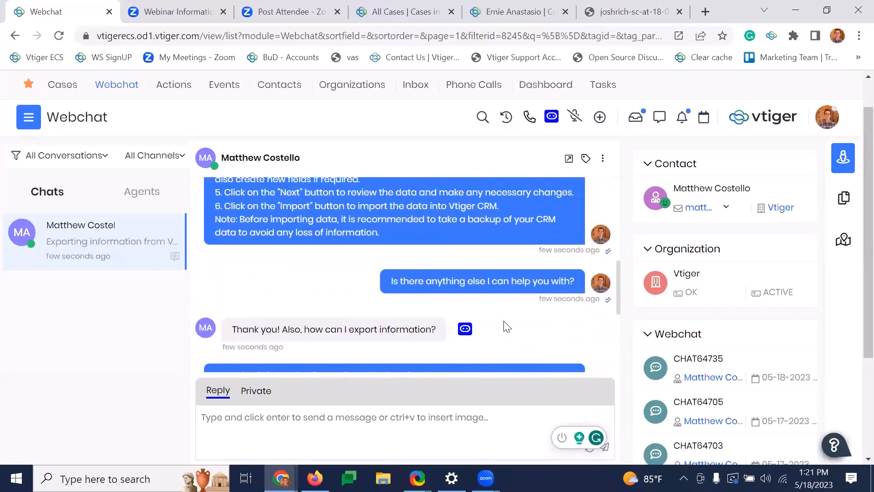
scroll(508, 322, up, 3)
scroll(483, 309, down, 1)
scroll(477, 304, down, 10)
scroll(470, 253, up, 3)
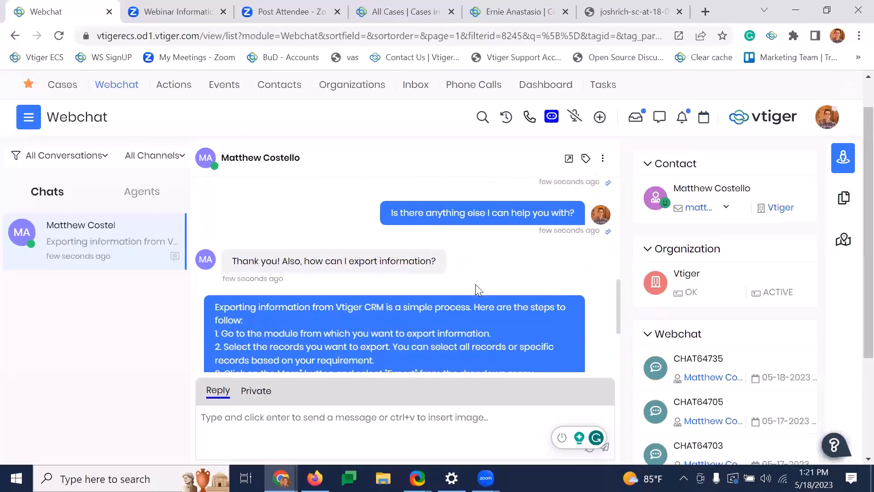
scroll(356, 239, down, 2)
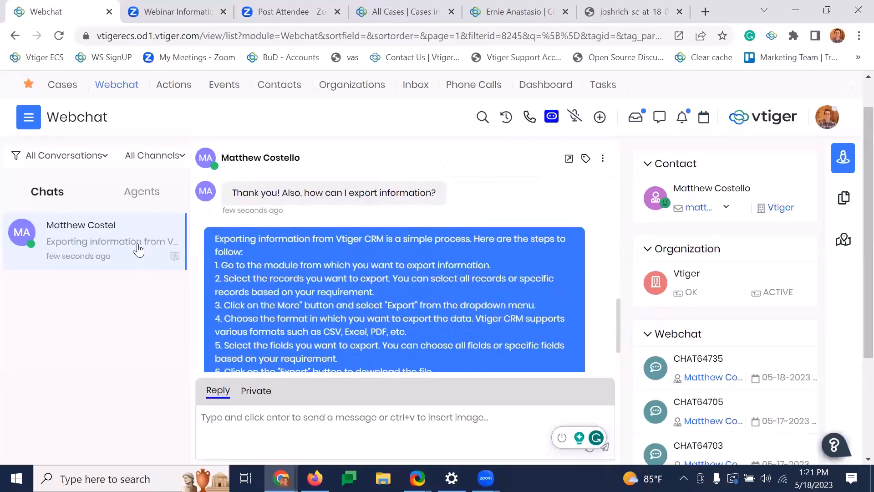
scroll(429, 257, down, 2)
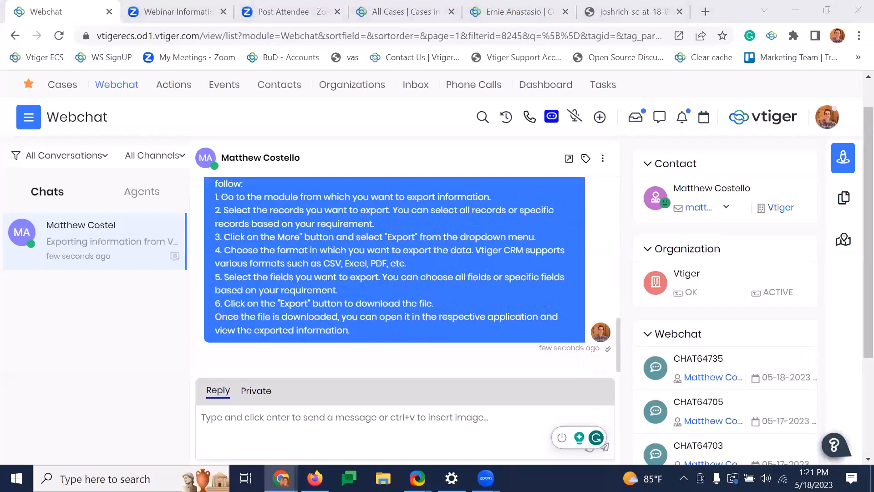
- Enter the reply "I'll be ending the chat if you don't have any questions", rephrase it with AI and send it
click(294, 424)
text(I'll be ending the chat if you don't have any questions)
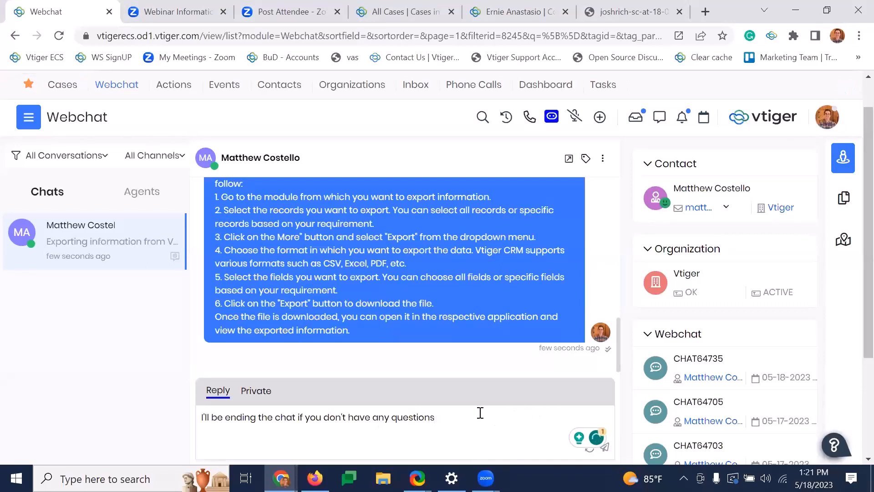
click(590, 452)
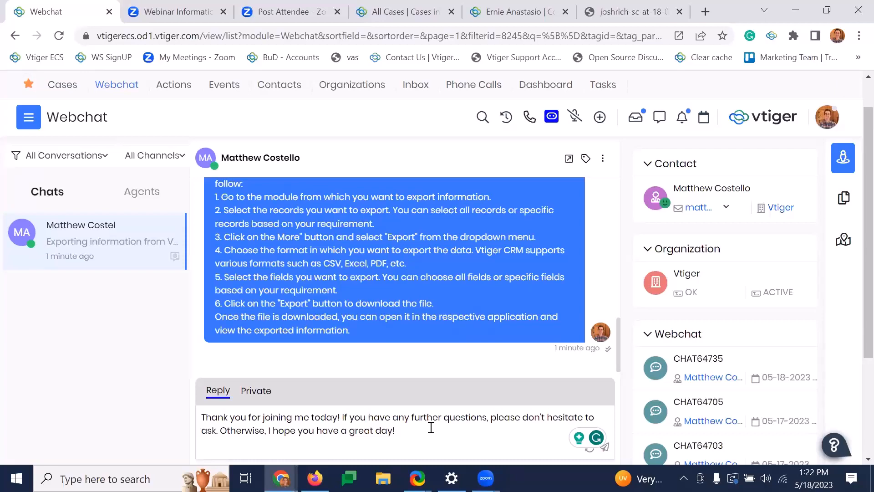
click(606, 449)
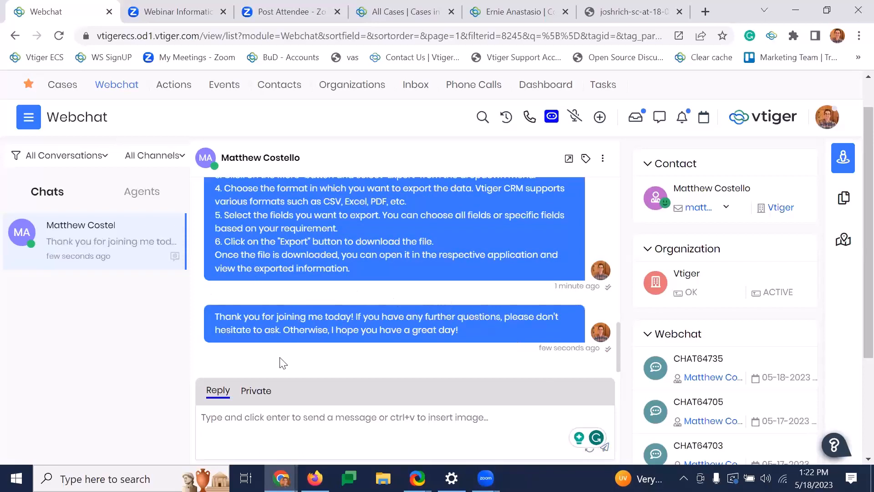
- Post an AI-generated summary of the conversation as a private note and compare it with the chat messages
click(264, 396)
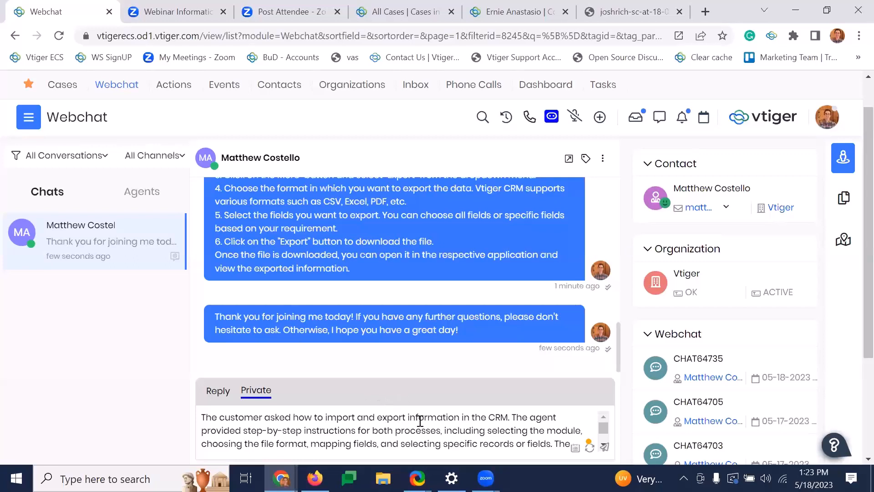
click(605, 447)
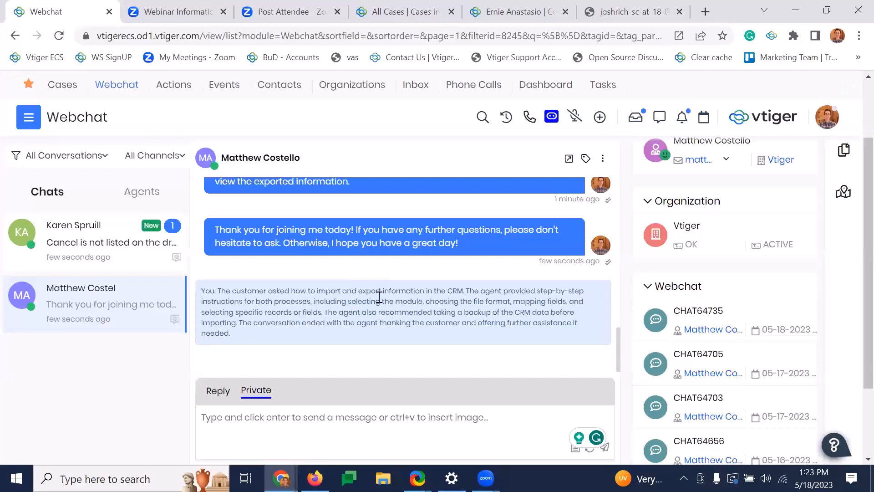
scroll(397, 300, up, 5)
scroll(398, 297, up, 2)
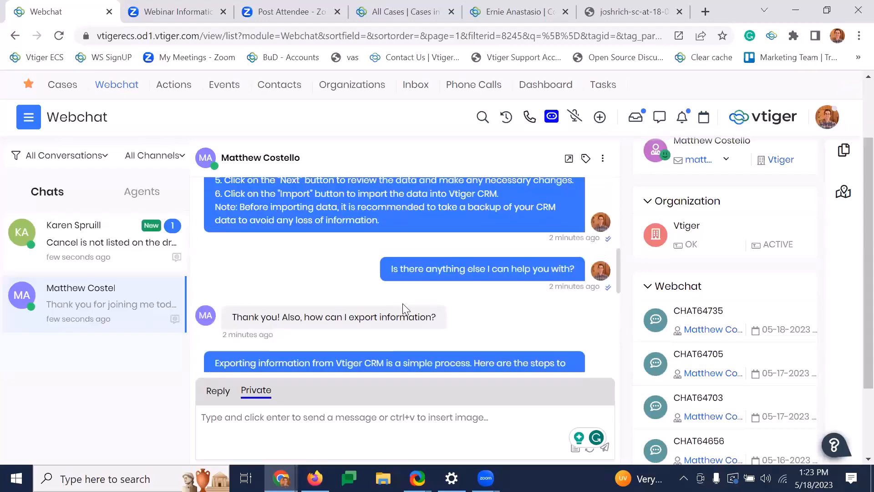
scroll(403, 300, up, 2)
scroll(405, 298, up, 2)
scroll(423, 296, down, 10)
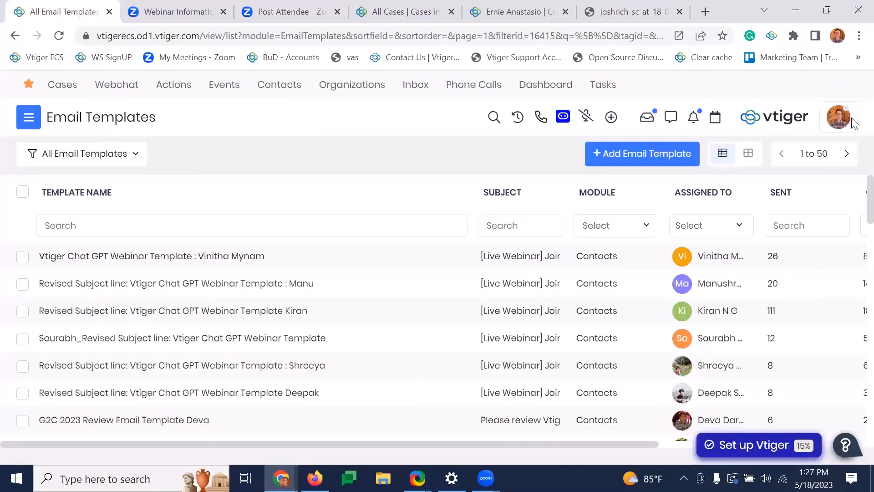
- Switch to the CRM instance showing All Cases and open its CRM settings
click(839, 119)
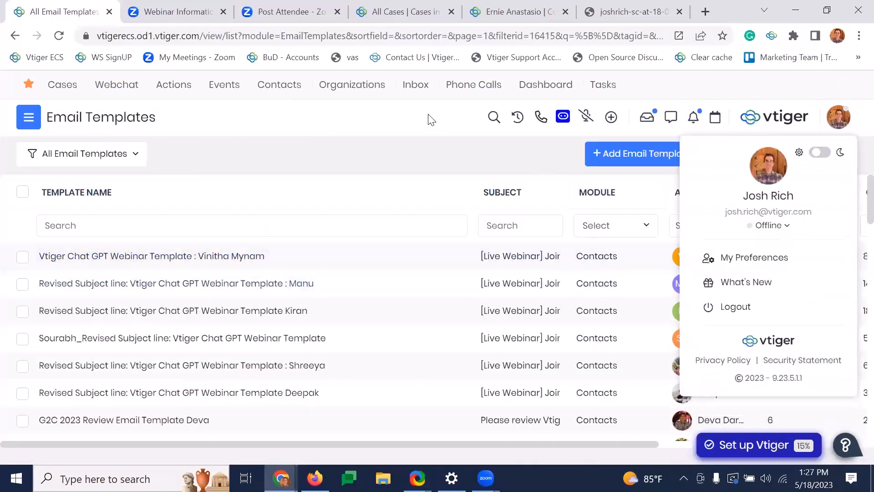
click(391, 8)
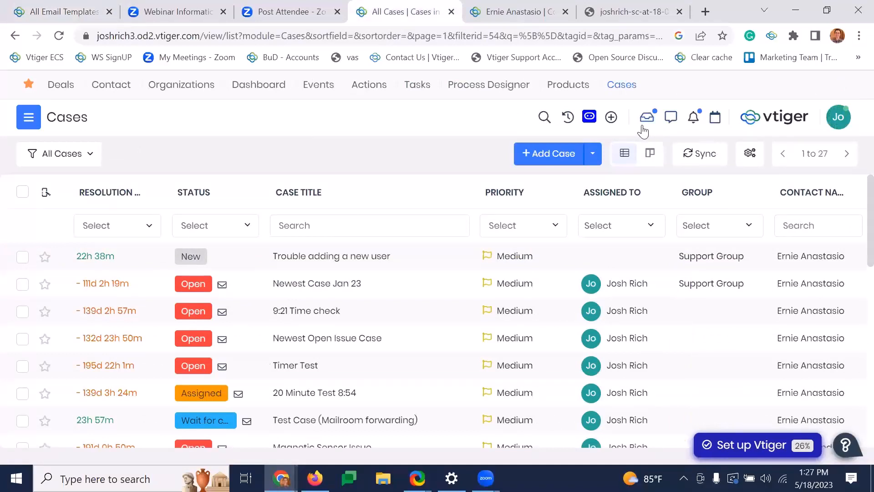
click(852, 122)
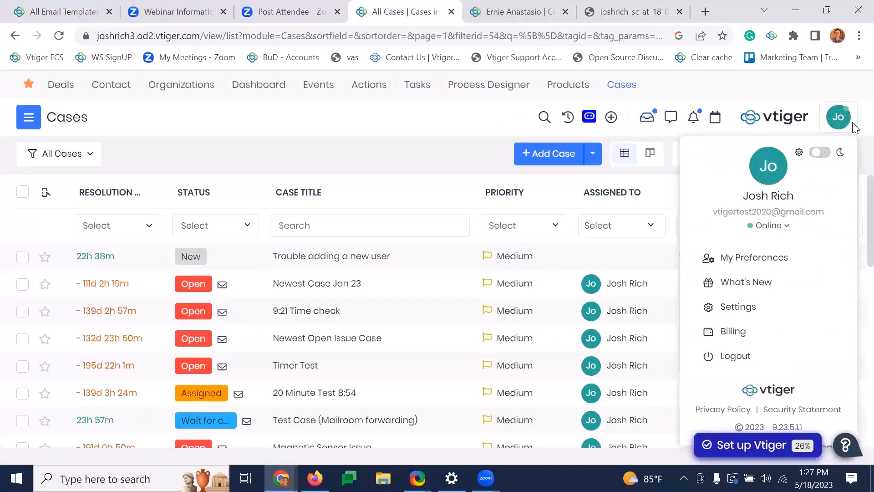
click(759, 309)
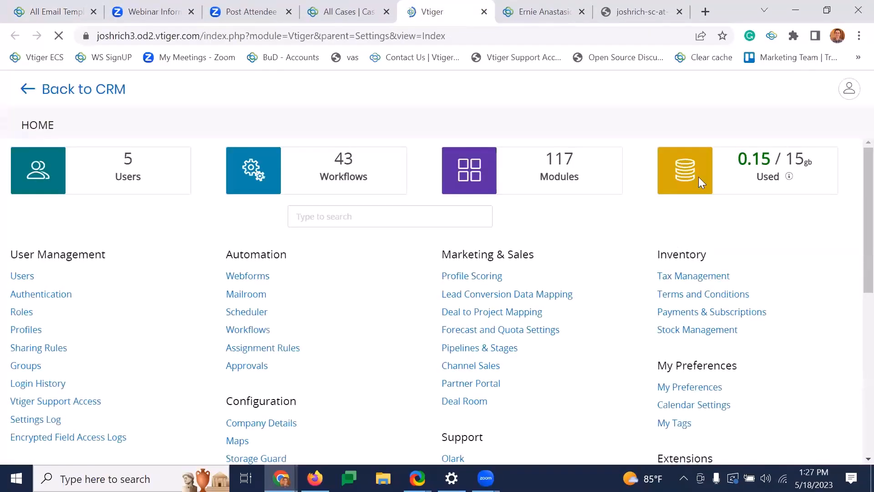
- Open the Calculus extension settings and show the GPT Usage section
scroll(605, 296, down, 5)
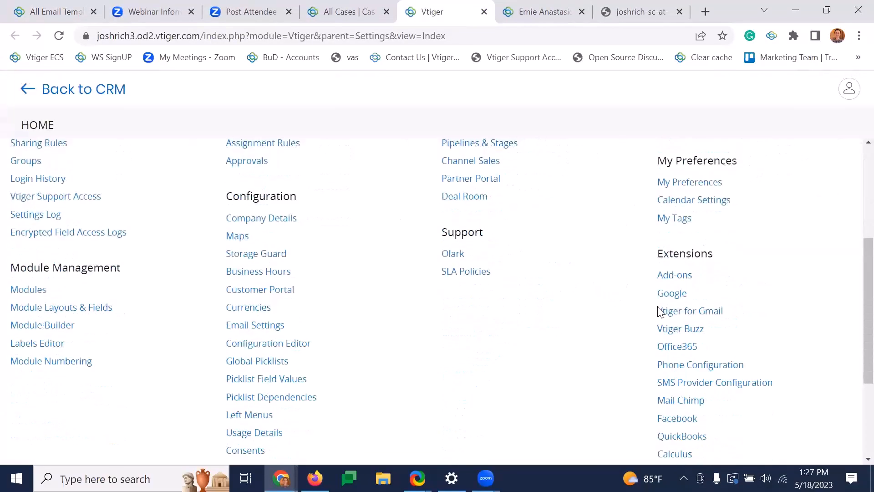
scroll(660, 346, down, 3)
scroll(675, 320, up, 4)
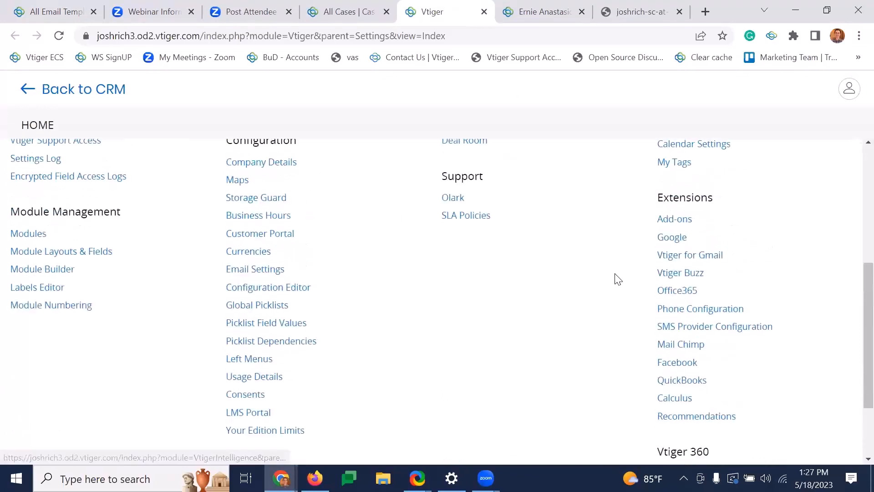
scroll(724, 347, down, 3)
click(684, 386)
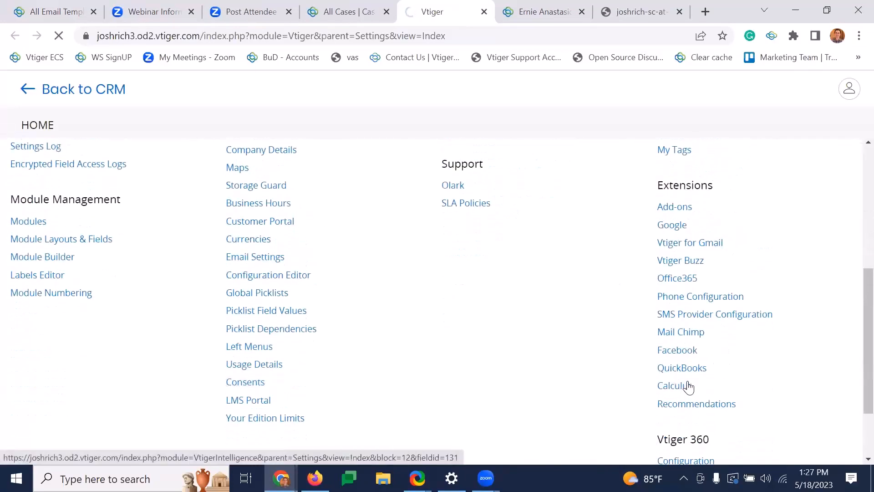
click(473, 160)
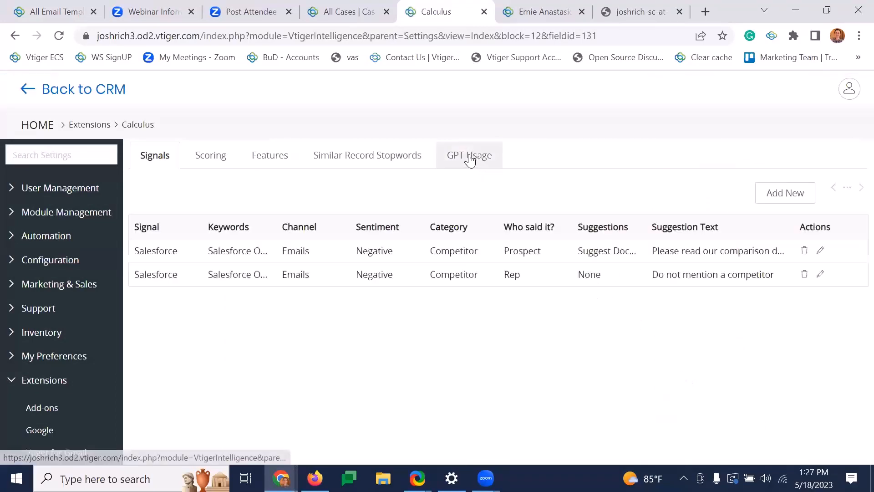